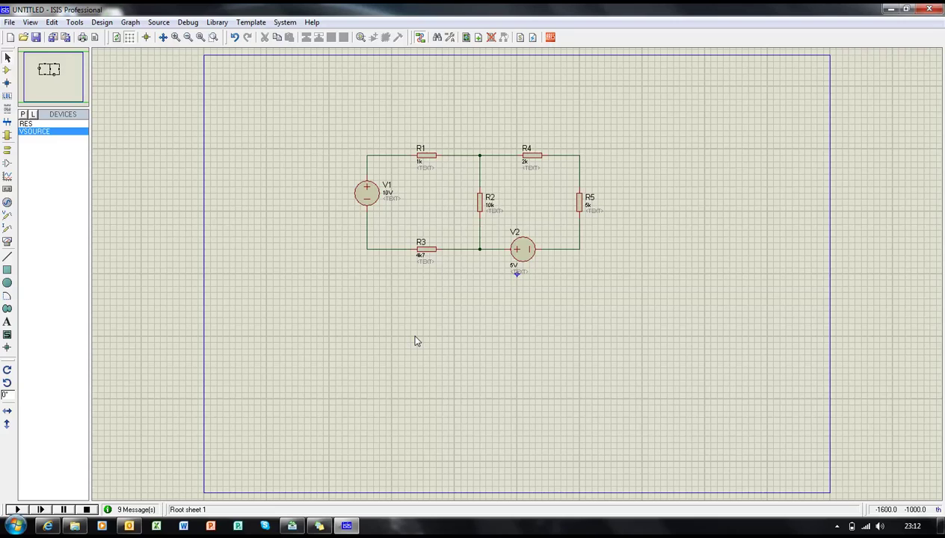
# - Look through the available virtual instruments, previewing the oscilloscope, DC voltmeter and DC ammeter
pyautogui.click(213, 36)
pyautogui.moveTo(344, 137); pyautogui.dragTo(614, 277)
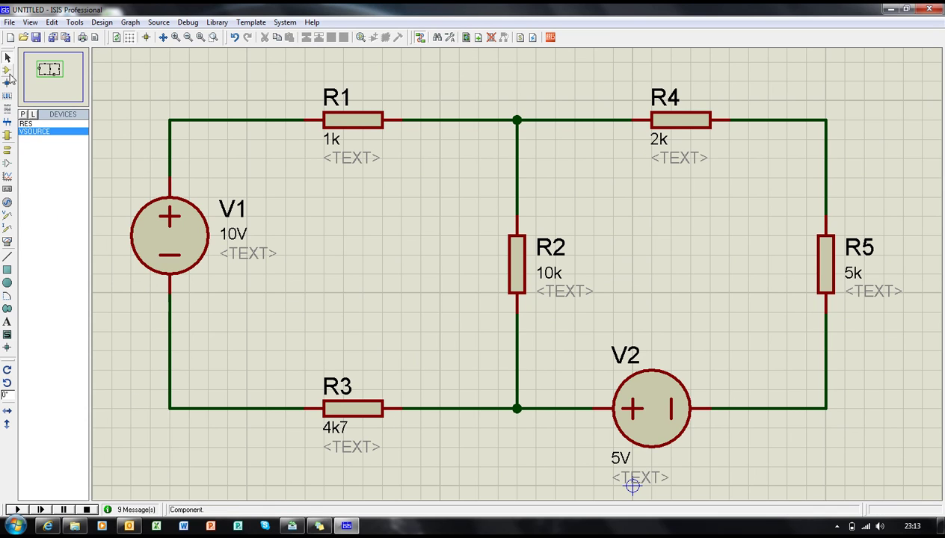
pyautogui.click(7, 243)
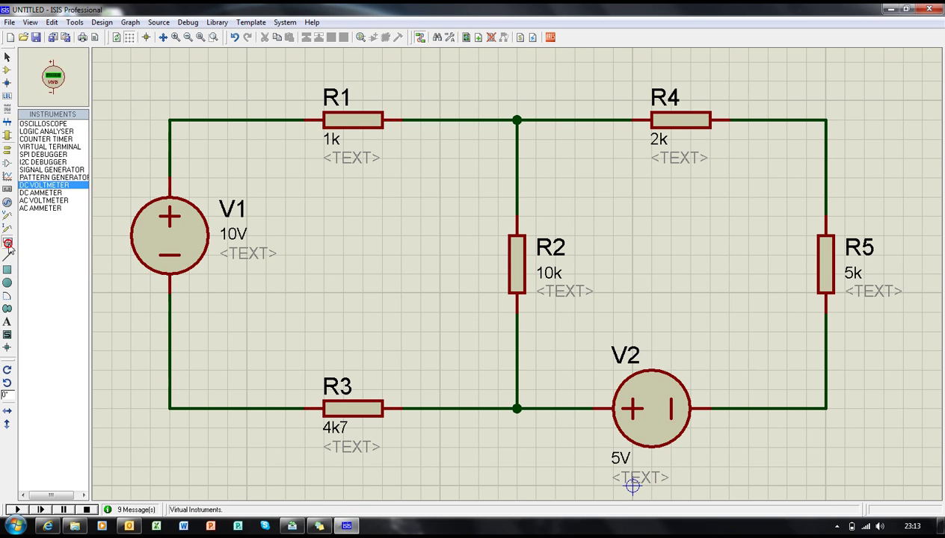
pyautogui.click(43, 124)
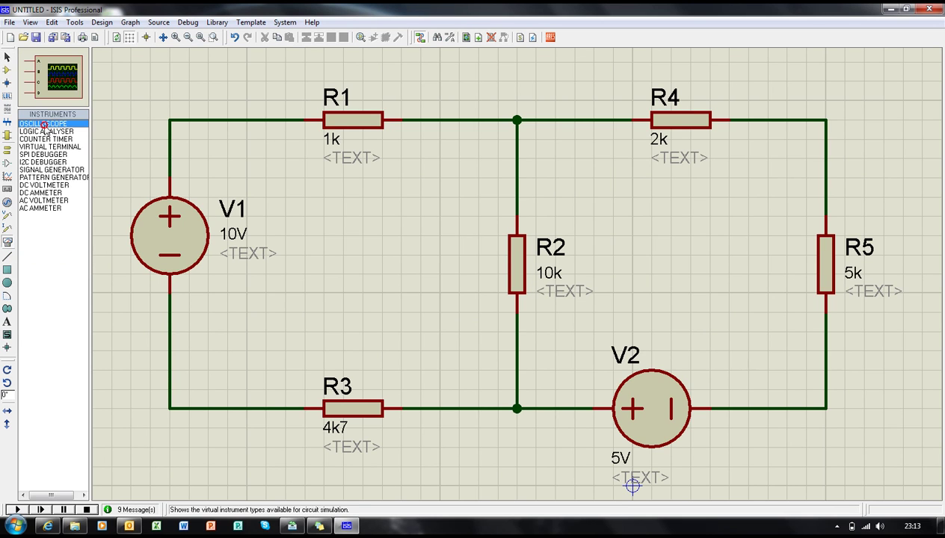
pyautogui.click(30, 185)
pyautogui.click(33, 193)
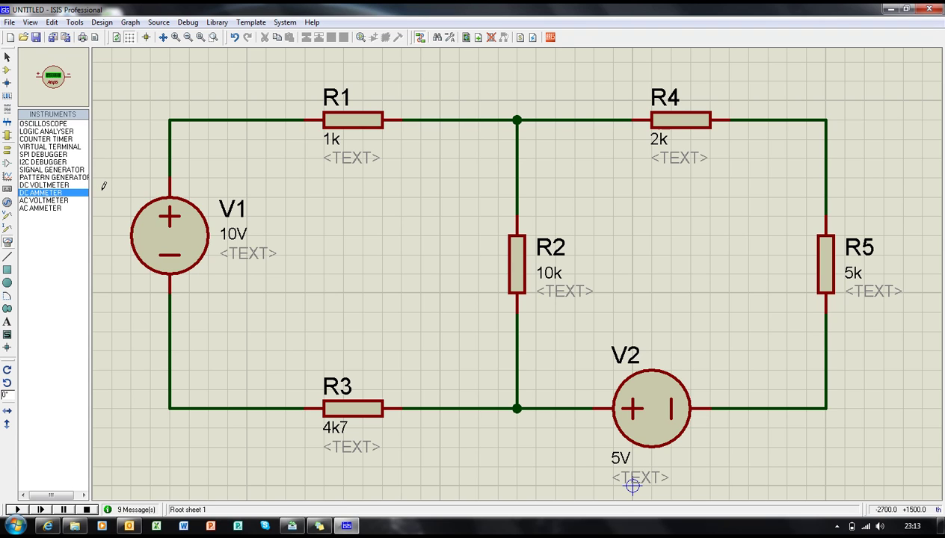
# - Place a ground terminal below the corner joining V1's negative side and R3, and wire it to that corner
pyautogui.click(7, 150)
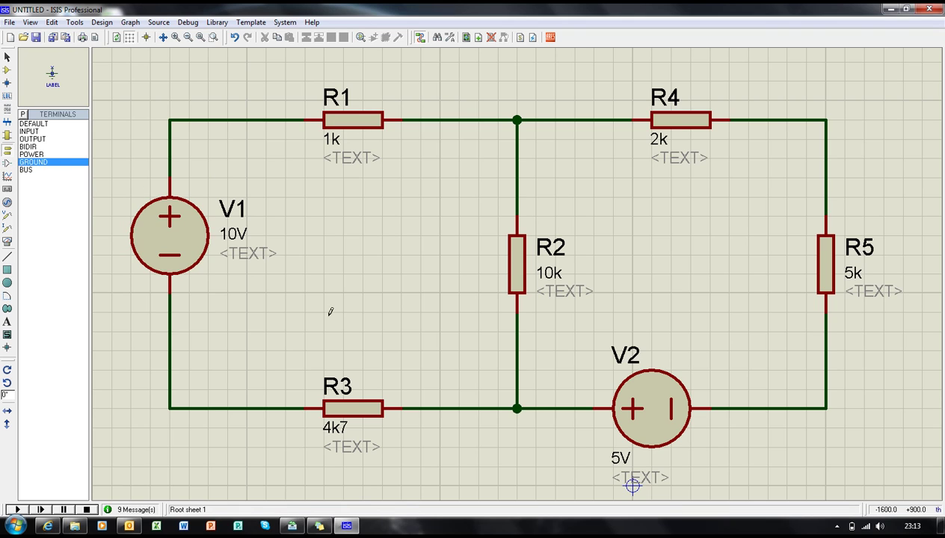
pyautogui.click(169, 428)
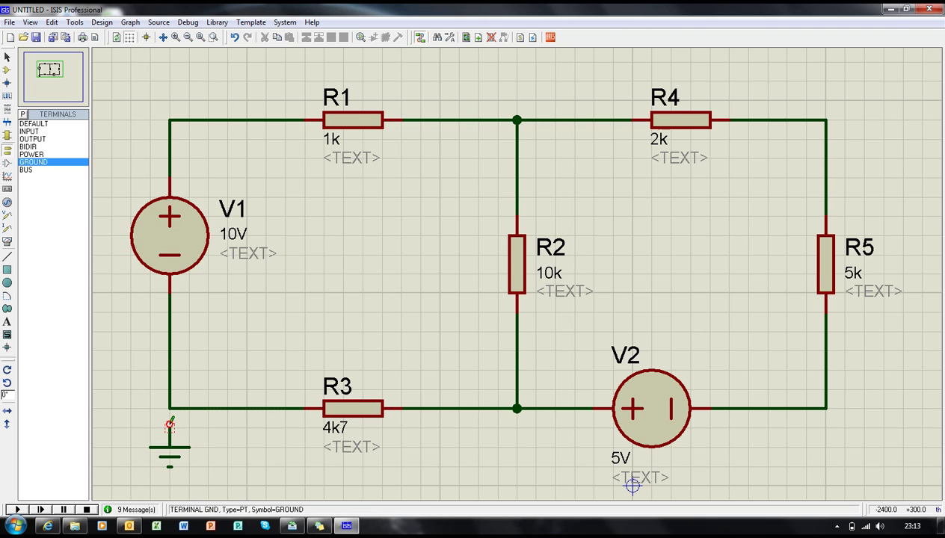
pyautogui.click(171, 423)
pyautogui.click(170, 408)
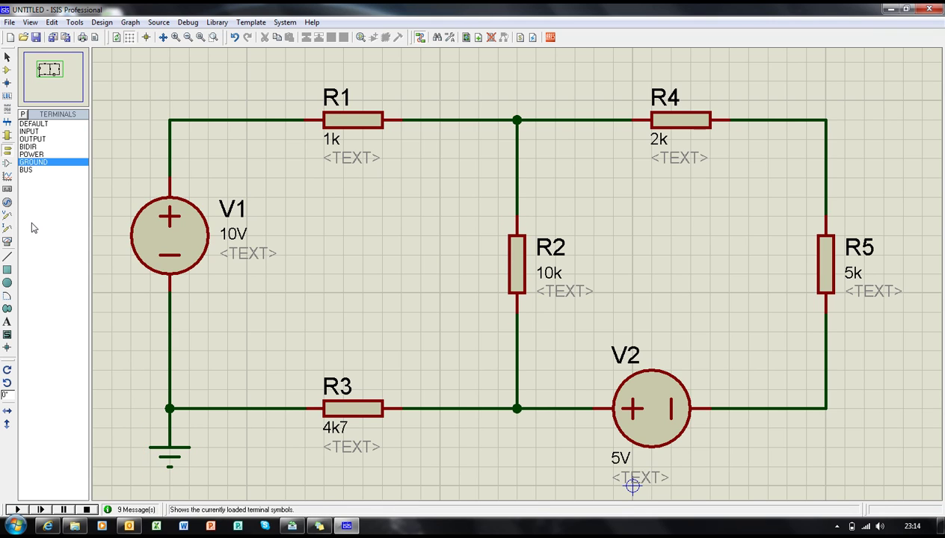
pyautogui.click(7, 240)
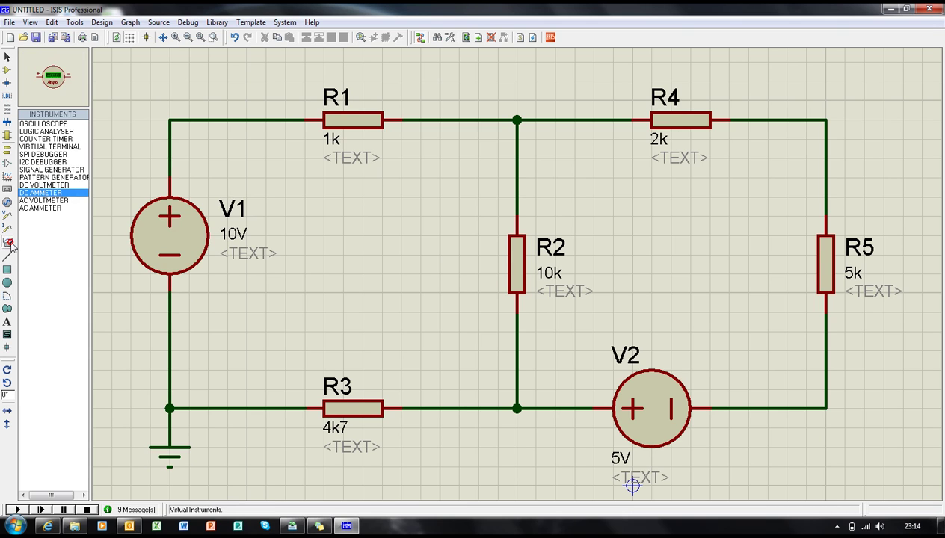
pyautogui.click(41, 187)
pyautogui.click(380, 257)
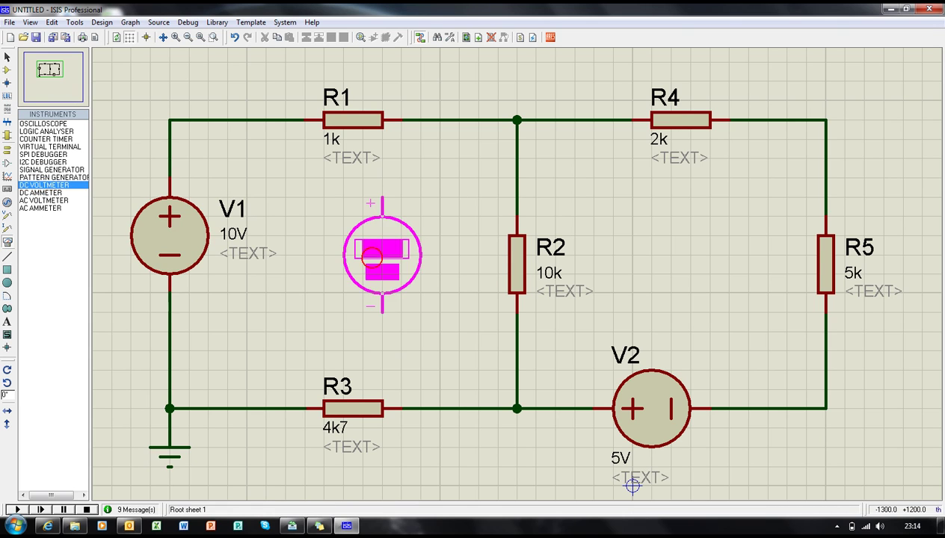
pyautogui.click(362, 273)
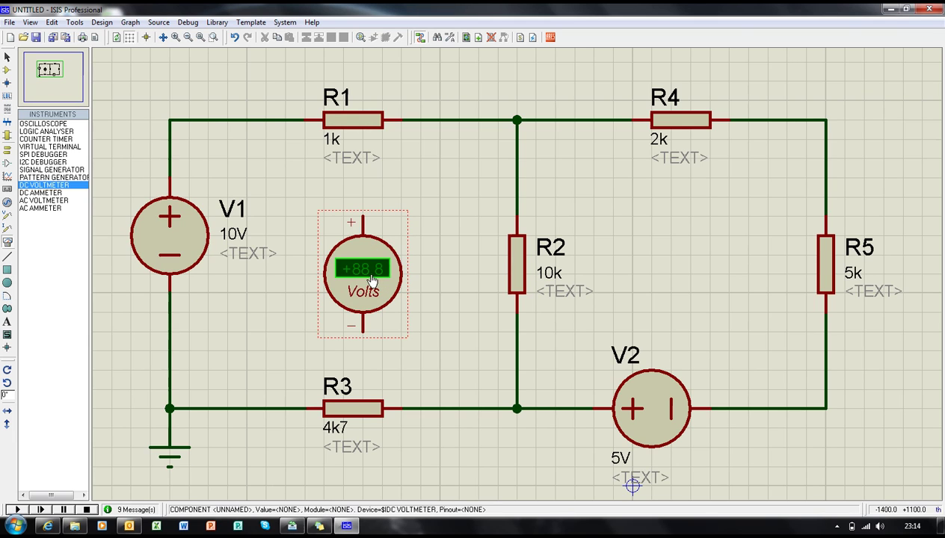
pyautogui.rightClick(371, 289)
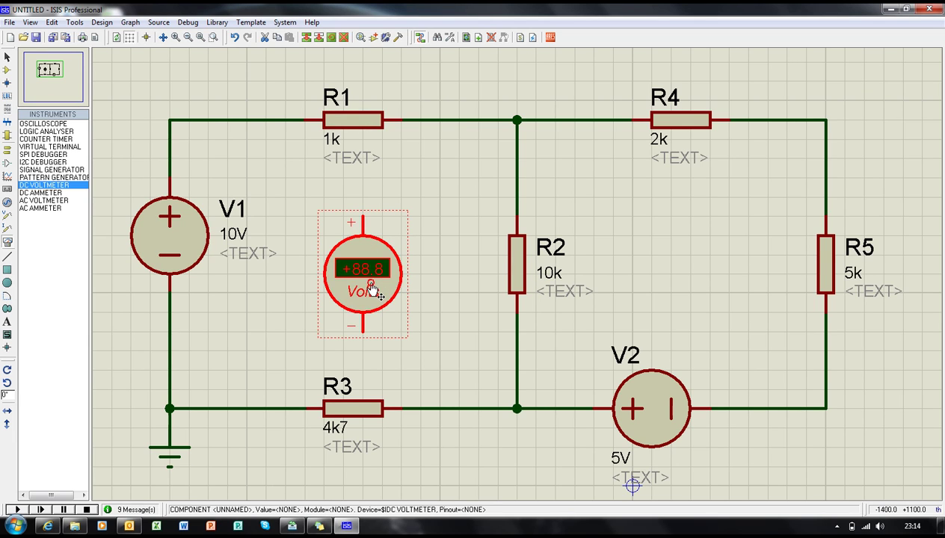
pyautogui.rightClick(373, 280)
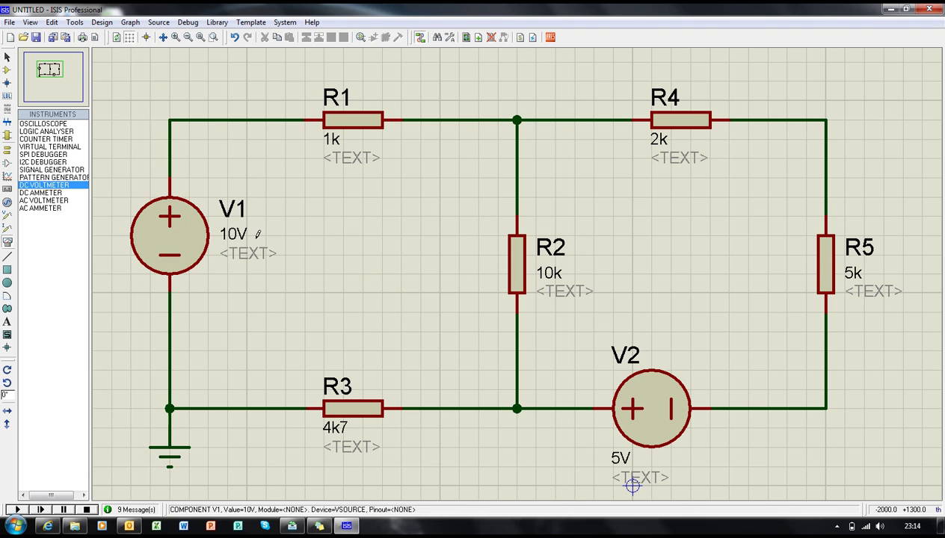
# - Measure the voltage at V1's positive wire corner with a temporary voltage probe in a simulation run, and remove the probe
pyautogui.click(8, 216)
pyautogui.click(363, 254)
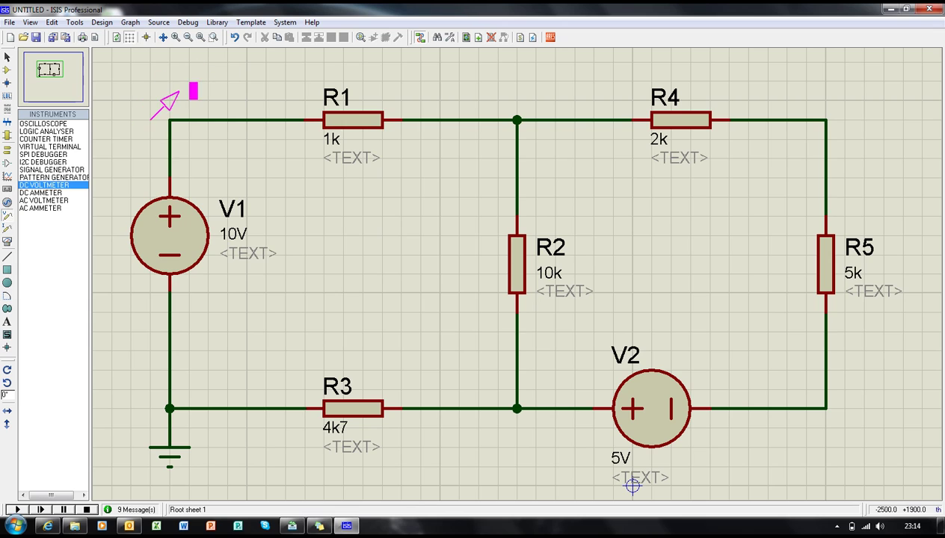
pyautogui.click(163, 121)
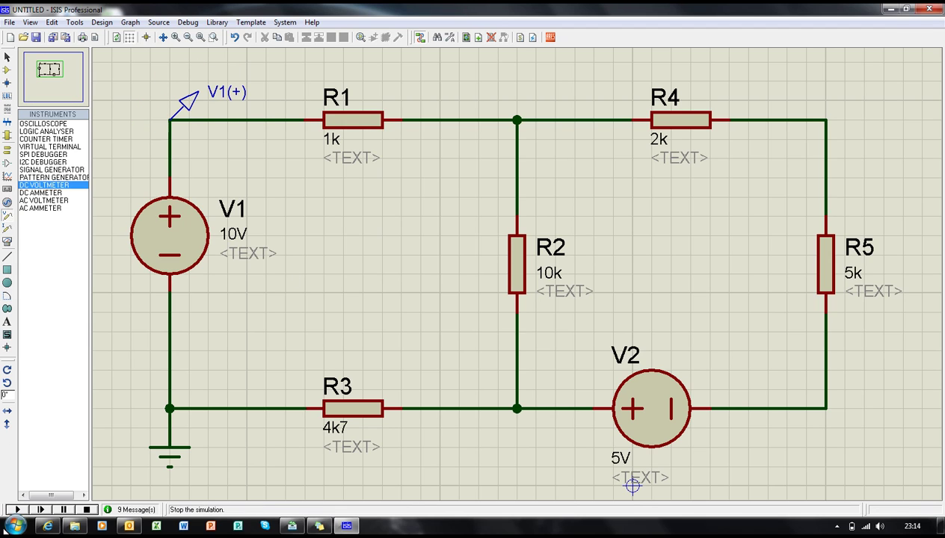
pyautogui.click(17, 509)
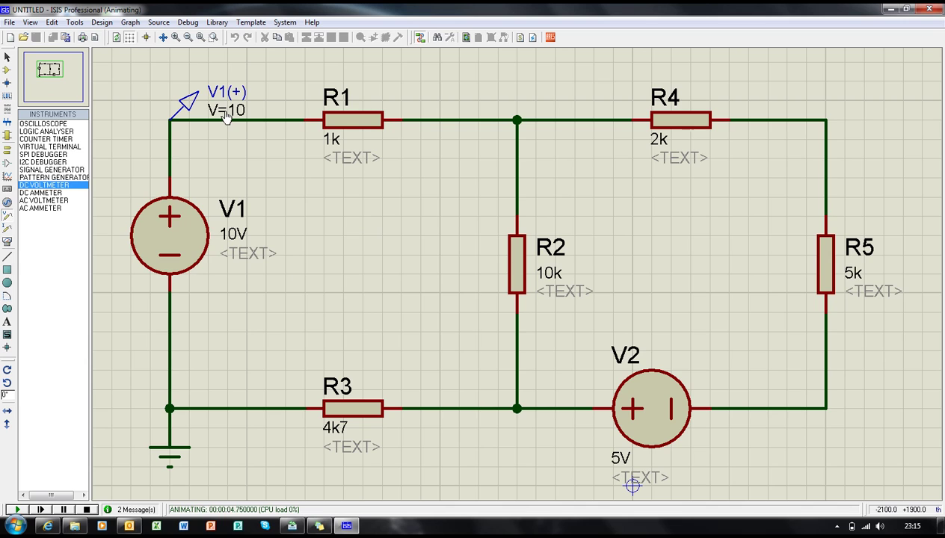
pyautogui.click(86, 510)
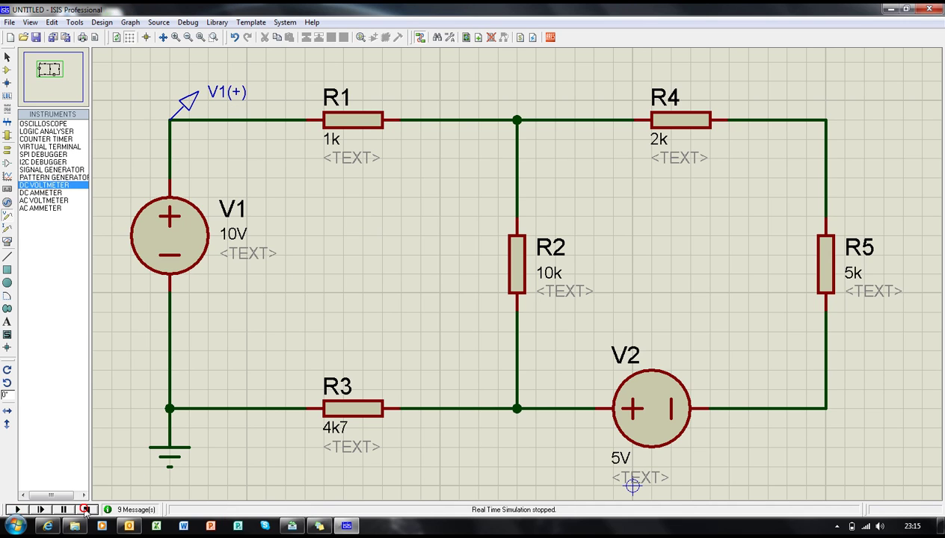
pyautogui.rightClick(191, 101)
pyautogui.rightClick(191, 102)
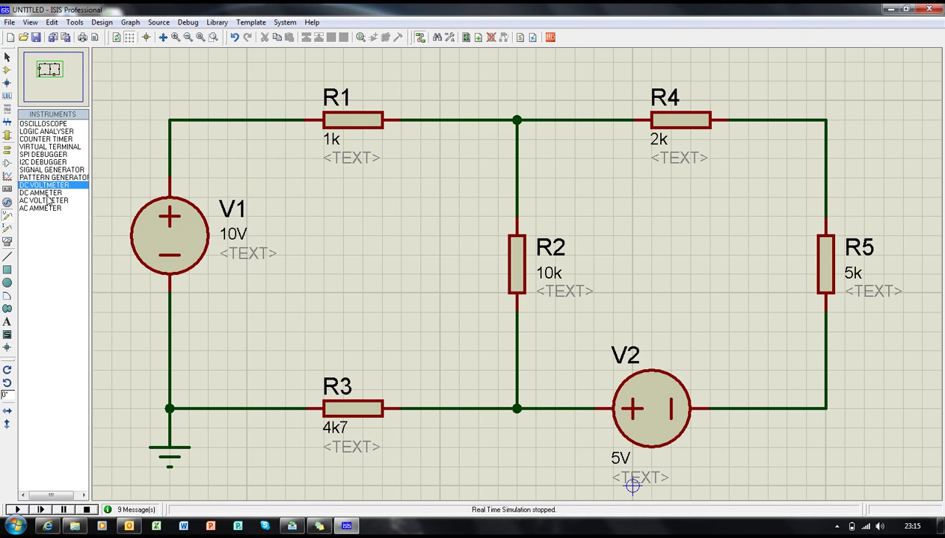
# - Place a voltage probe on the wire between R1 and the R2–R4 node and start the simulation
pyautogui.click(454, 113)
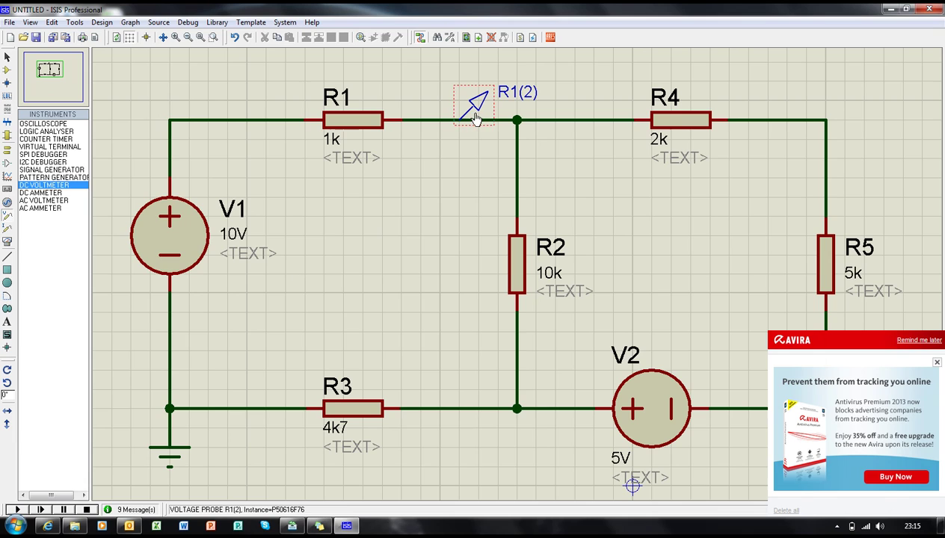
pyautogui.press('F12')
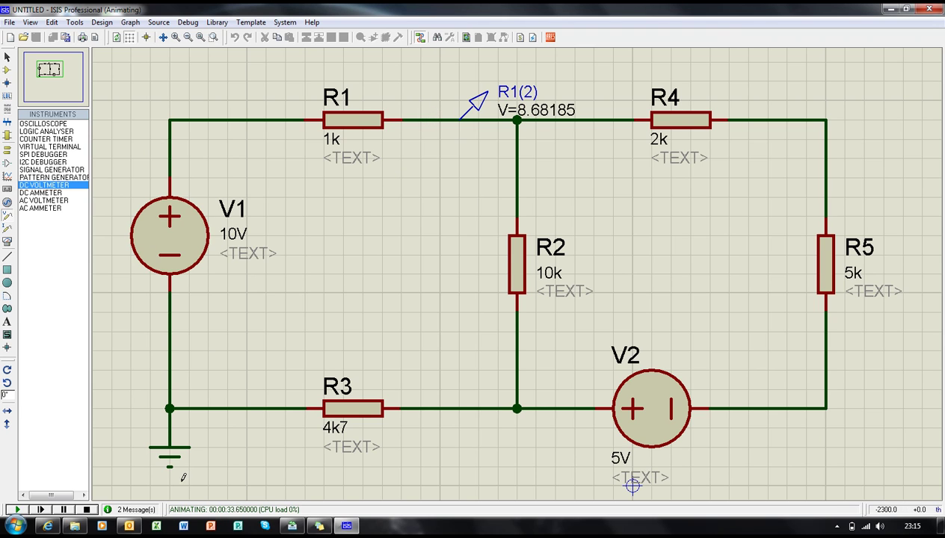
# - Switch to Calculator to compute R1's voltage drop as 10 - 8,68185, close it and stop the simulation
pyautogui.click(15, 525)
pyautogui.click(46, 253)
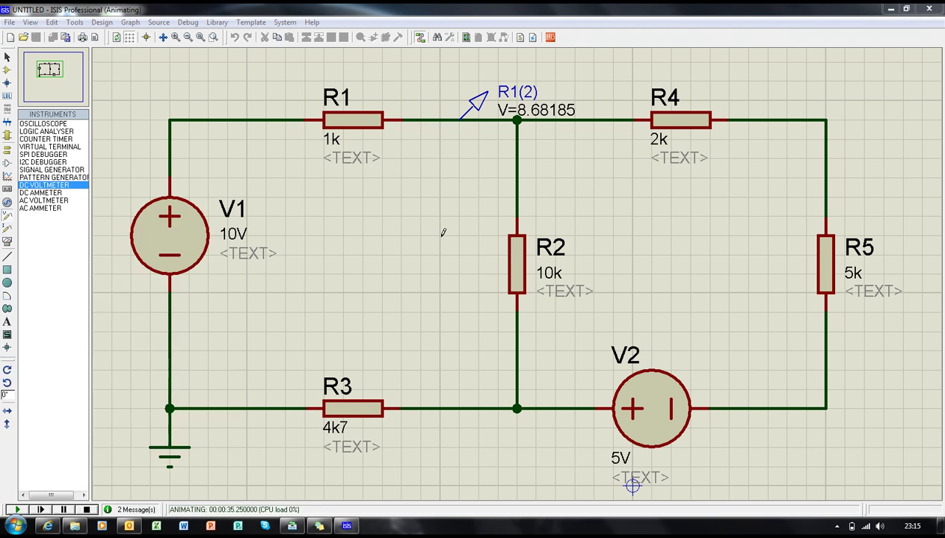
pyautogui.write('10 - ')
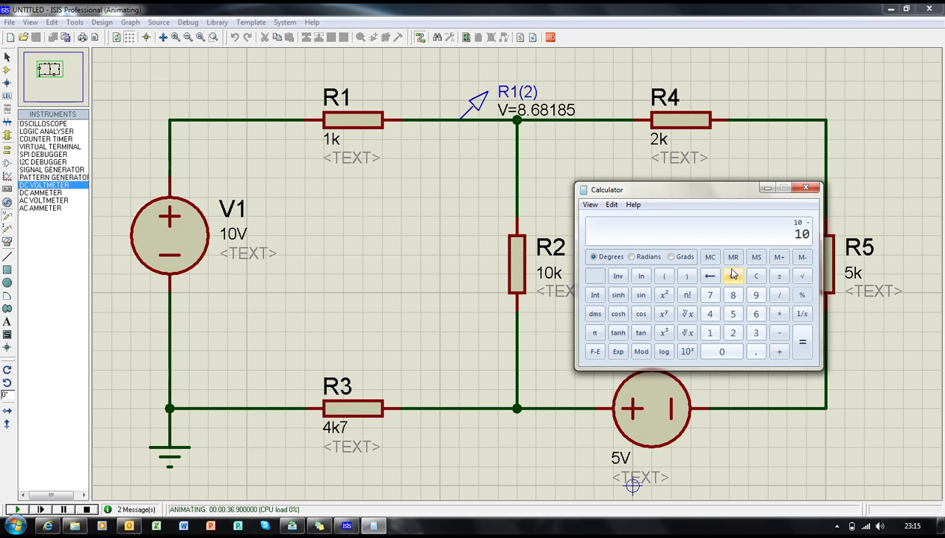
pyautogui.write('8,68185')
pyautogui.press('Return')
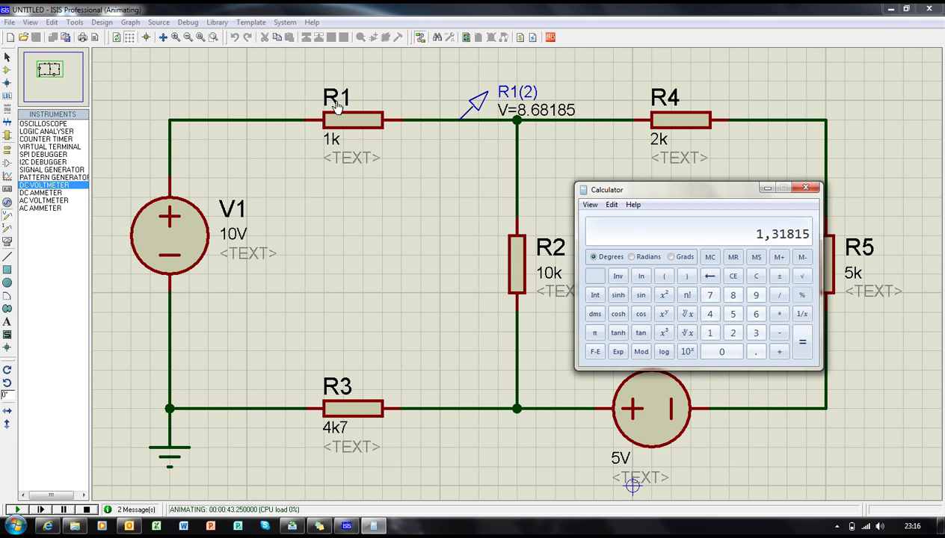
pyautogui.click(806, 188)
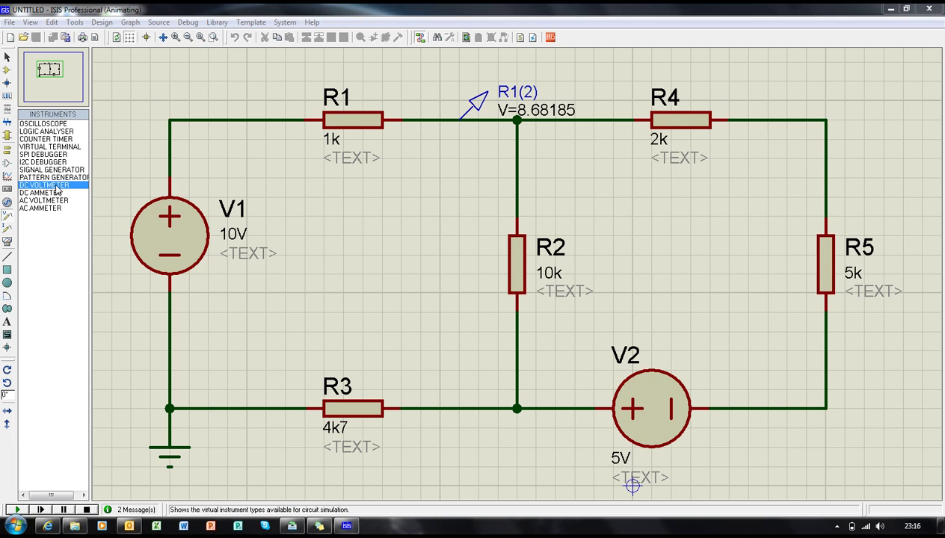
pyautogui.click(86, 510)
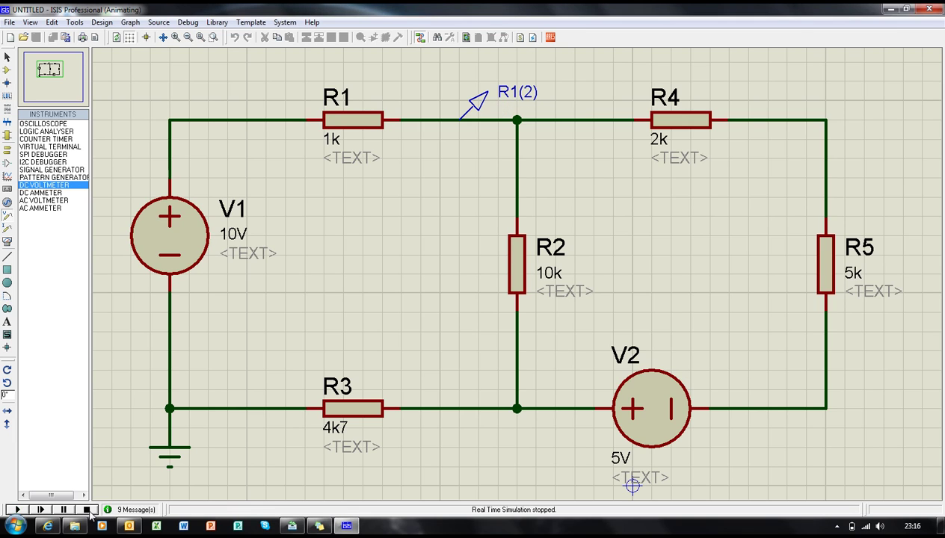
# - Place a DC voltmeter inside the left loop, between R1 and R3
pyautogui.click(45, 187)
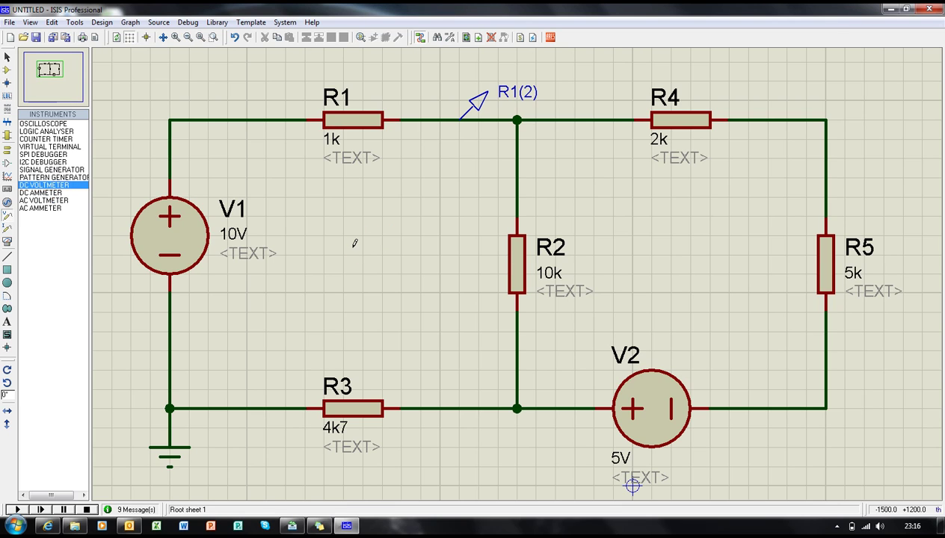
pyautogui.click(52, 193)
pyautogui.click(52, 186)
pyautogui.click(54, 183)
pyautogui.click(8, 57)
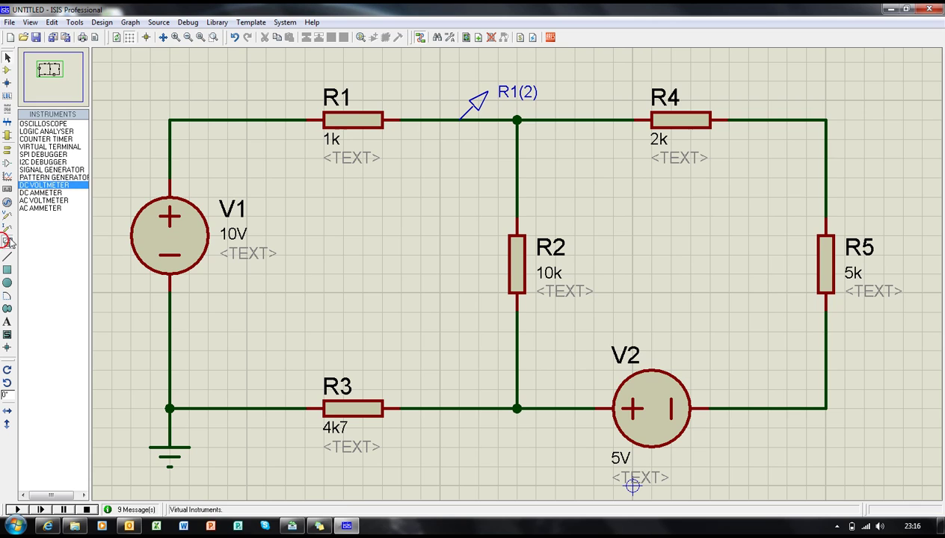
pyautogui.click(49, 184)
pyautogui.click(371, 239)
pyautogui.click(348, 274)
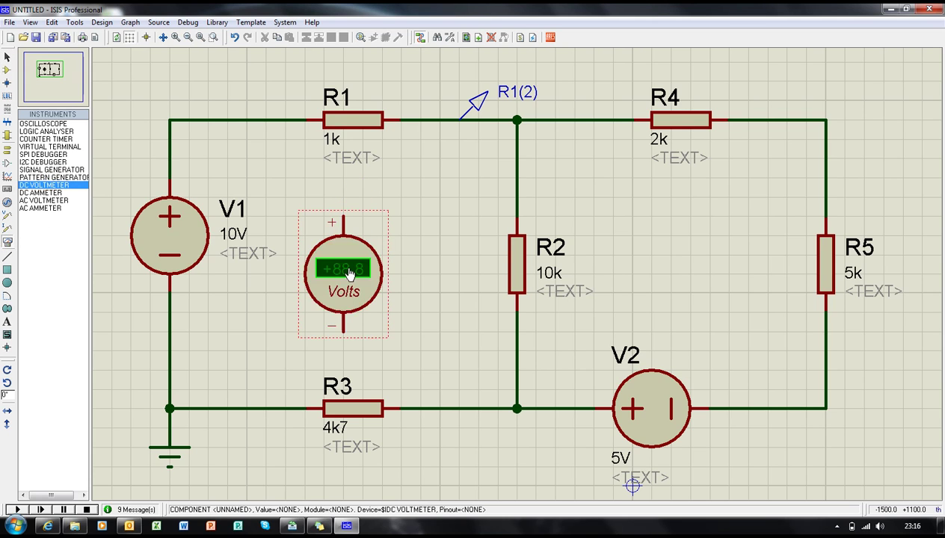
# - Move the voltmeter beside V1, under the wire leading to R1, keeping it upright with its positive terminal facing up
pyautogui.click(348, 274)
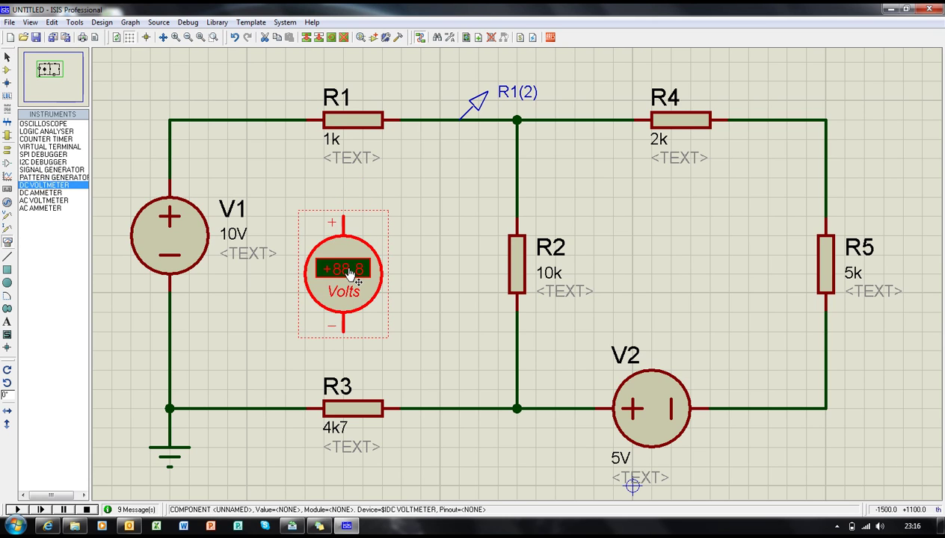
pyautogui.press('KP_Add')
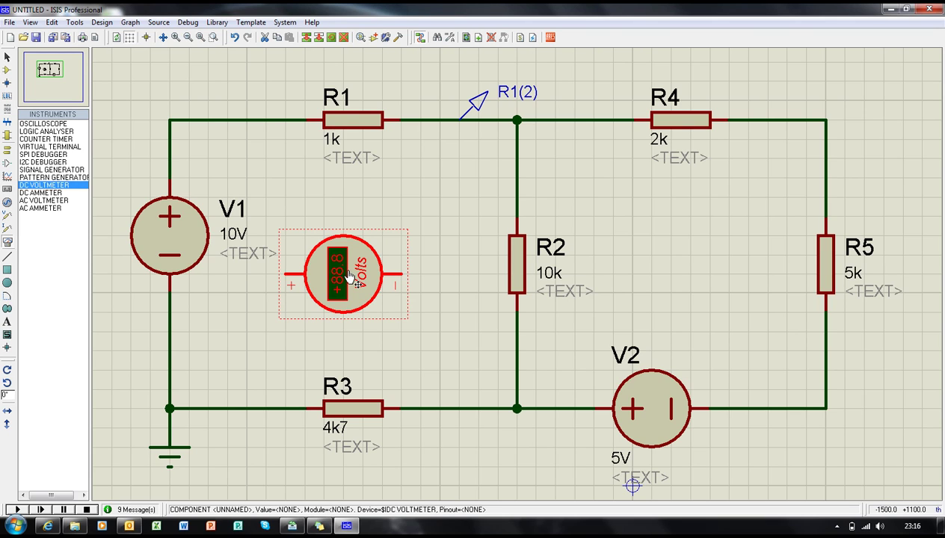
pyautogui.press('KP_Subtract')
pyautogui.moveTo(347, 275); pyautogui.dragTo(290, 217)
pyautogui.click(413, 219)
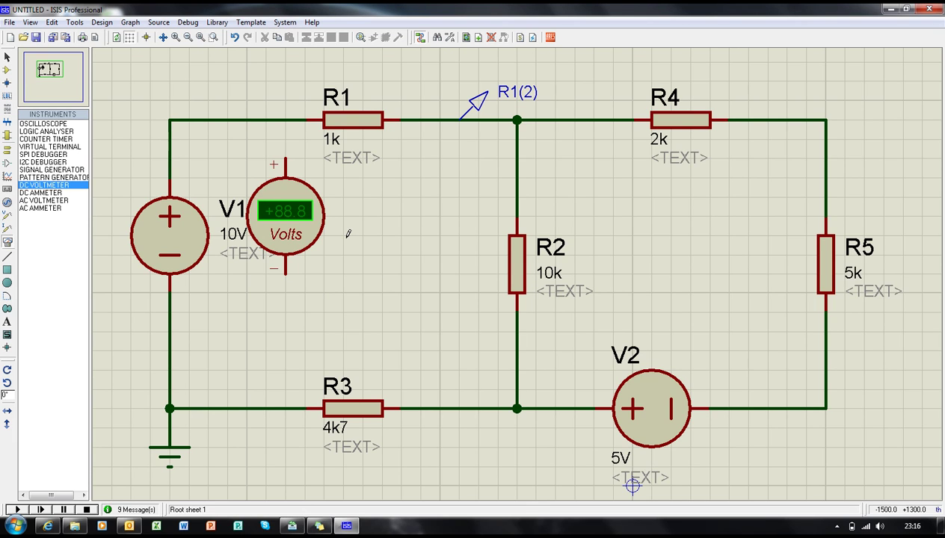
# - Wire the voltmeter across R1, its positive terminal to the V1 side and its negative terminal to the R2 side
pyautogui.click(285, 156)
pyautogui.click(285, 120)
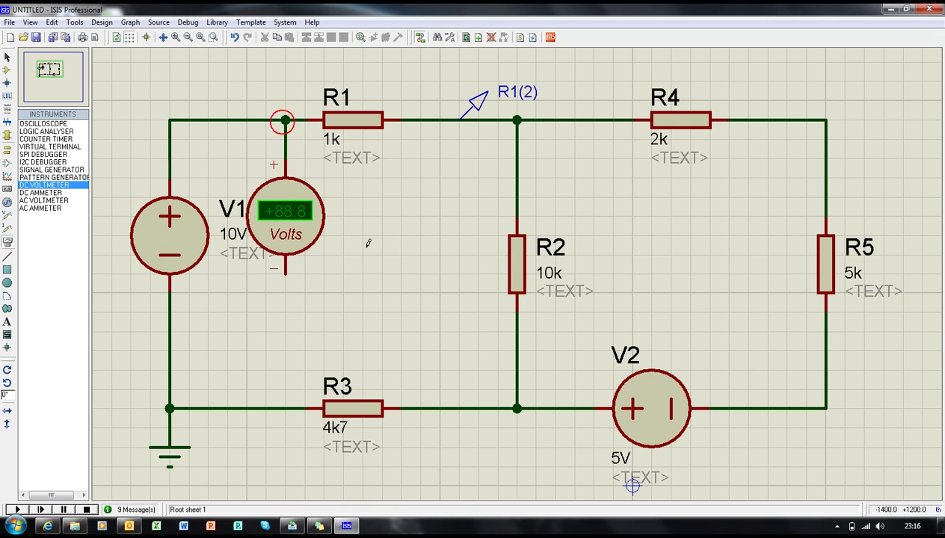
pyautogui.click(285, 275)
pyautogui.click(440, 119)
# - Run the simulation to read the voltmeter across R1 alongside the voltage probe, and stop it
pyautogui.click(14, 523)
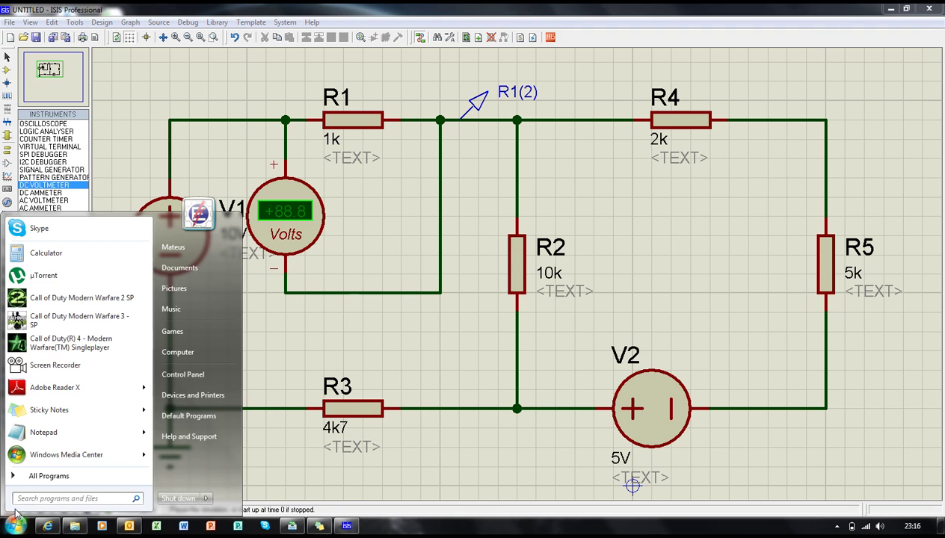
pyautogui.click(309, 479)
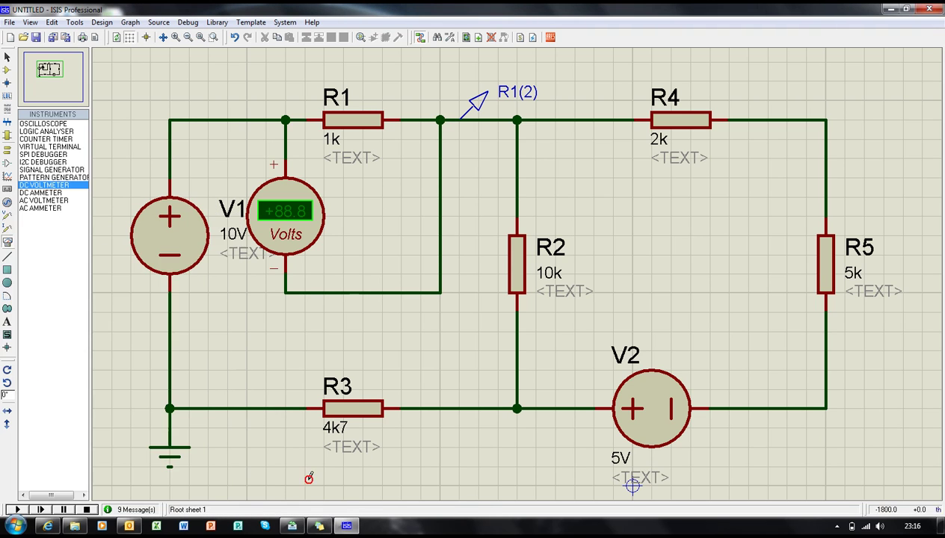
pyautogui.click(17, 509)
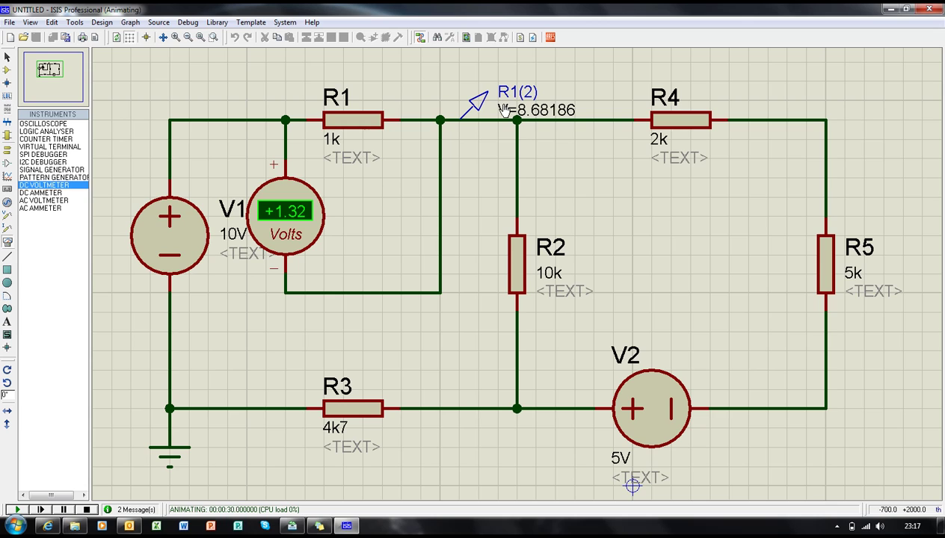
pyautogui.click(86, 510)
# - Delete the DC voltmeter with its wires and the voltage probe between R1 and R2
pyautogui.rightClick(308, 212)
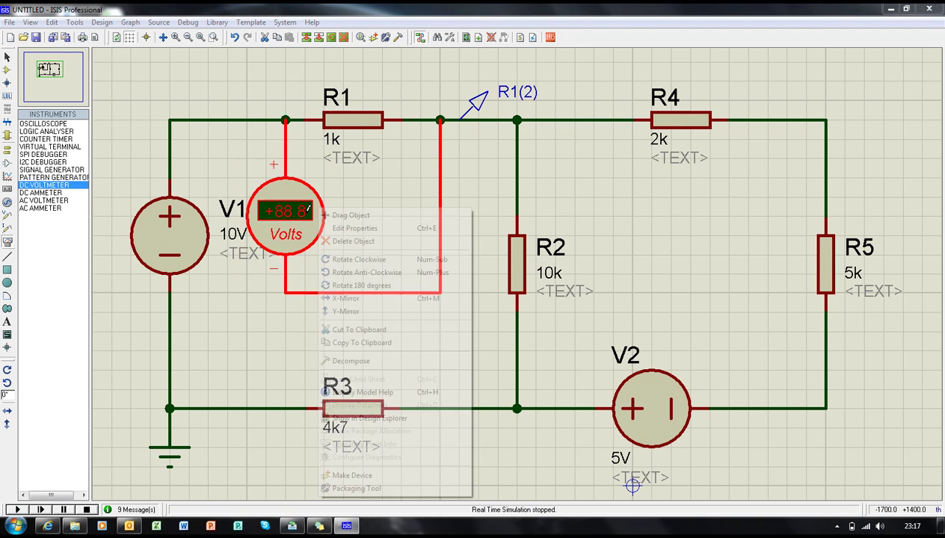
pyautogui.rightClick(306, 211)
pyautogui.rightClick(480, 96)
pyautogui.rightClick(479, 96)
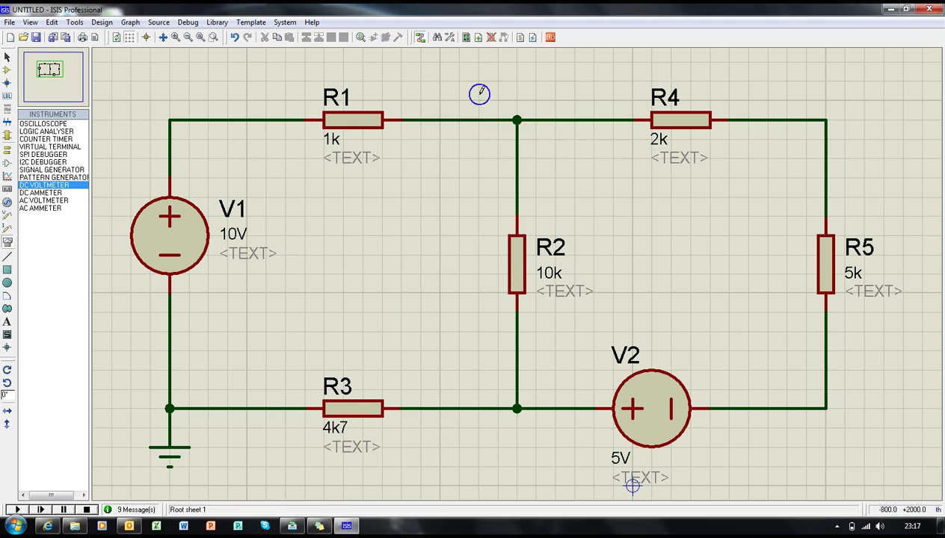
# - Place a current probe on the wire just after R1, pointing toward R2, and run the simulation
pyautogui.click(41, 193)
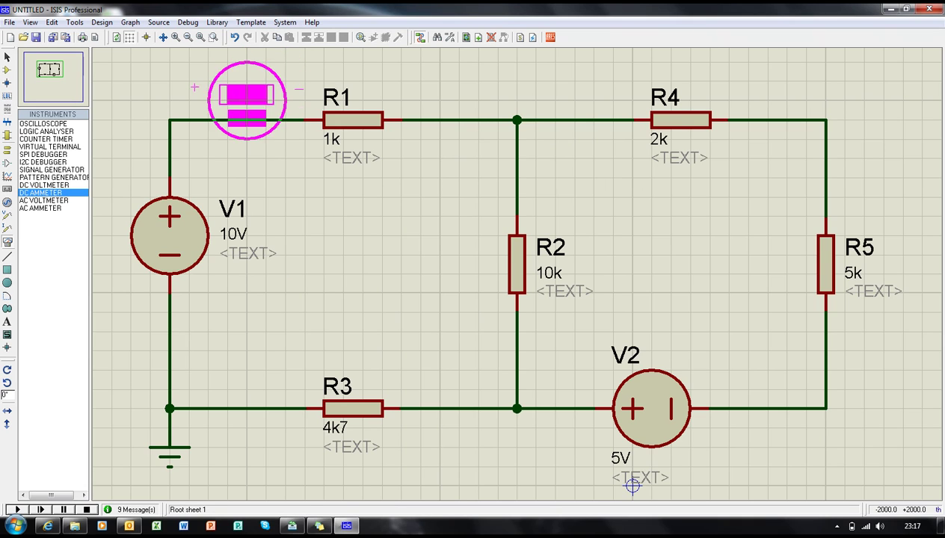
pyautogui.rightClick(225, 84)
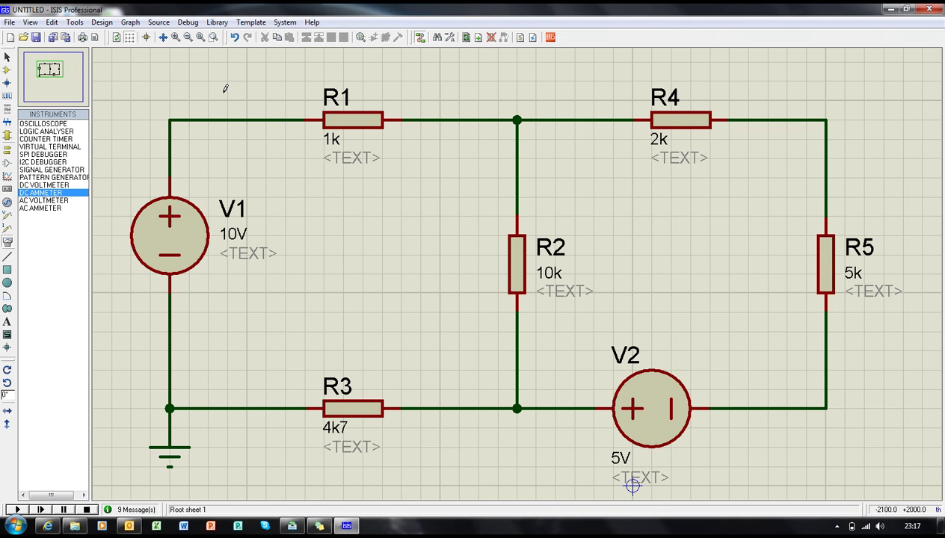
pyautogui.click(7, 229)
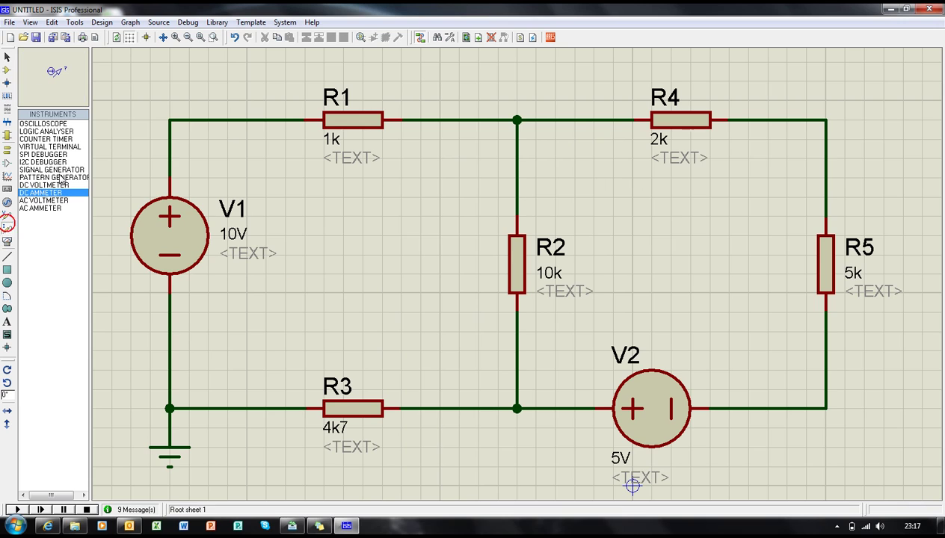
pyautogui.click(423, 118)
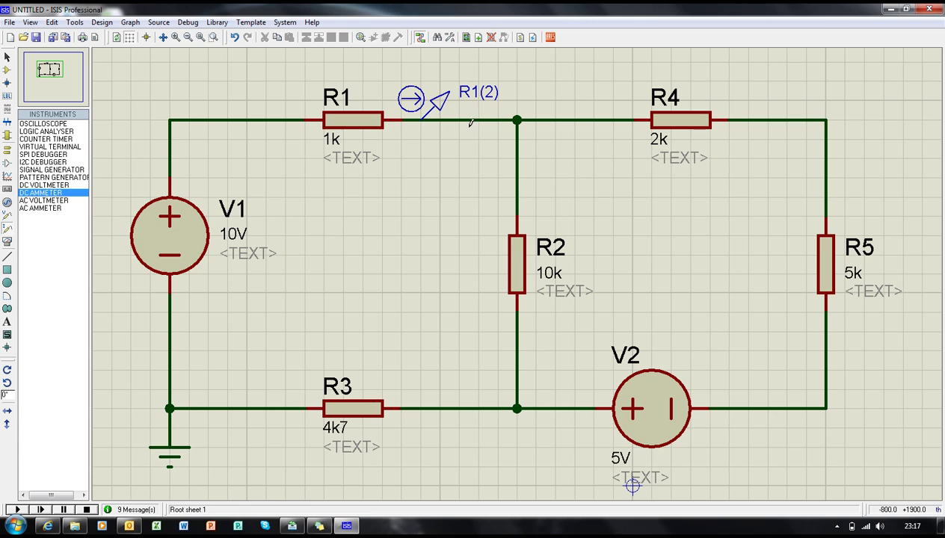
pyautogui.click(21, 510)
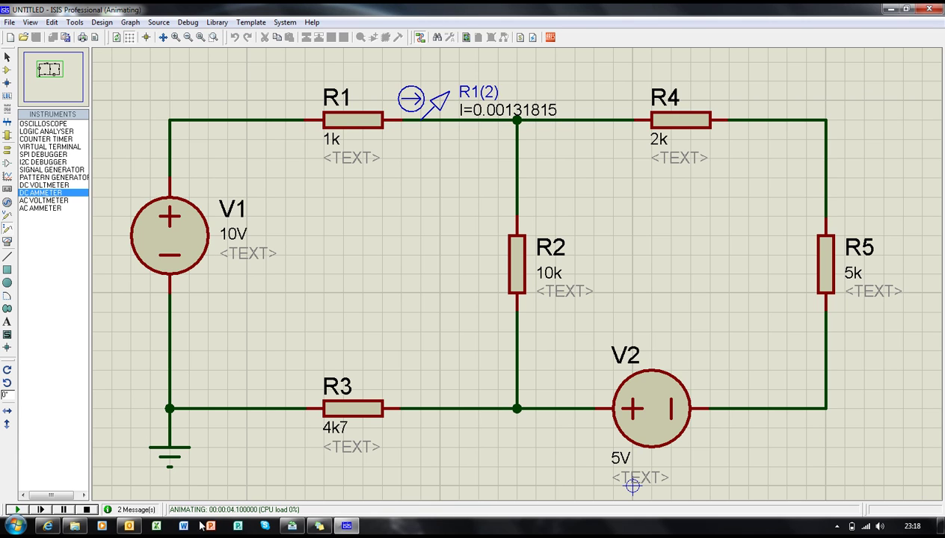
# - Switch to Calculator, multiply the probe's current 0.00131815 by 1000 to check the voltage across R1, and close it
pyautogui.click(4, 528)
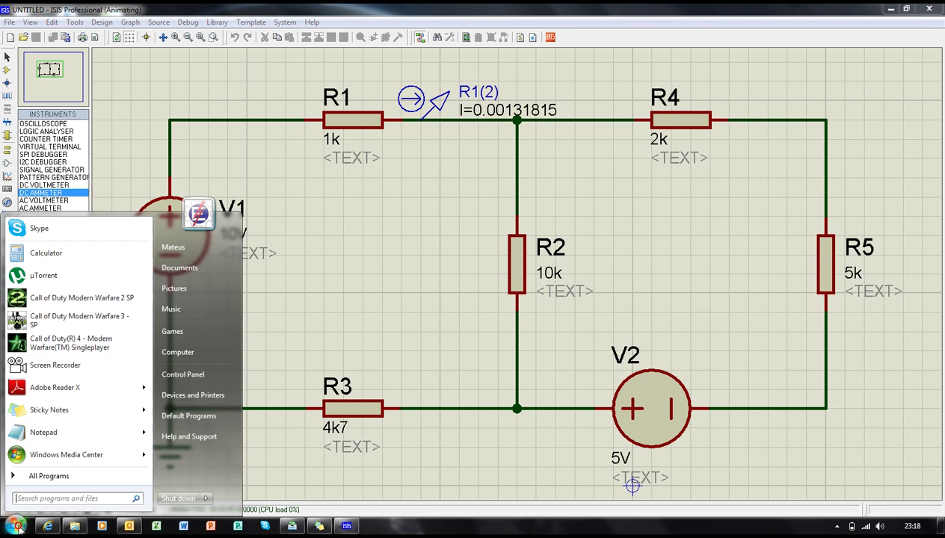
pyautogui.click(64, 254)
pyautogui.moveTo(650, 196); pyautogui.dragTo(604, 202)
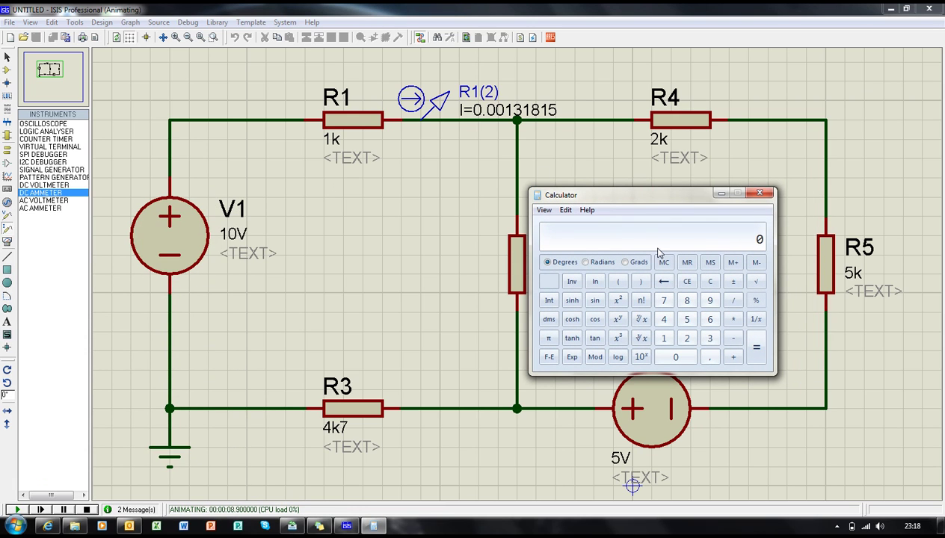
pyautogui.write('00131815')
pyautogui.press('*')
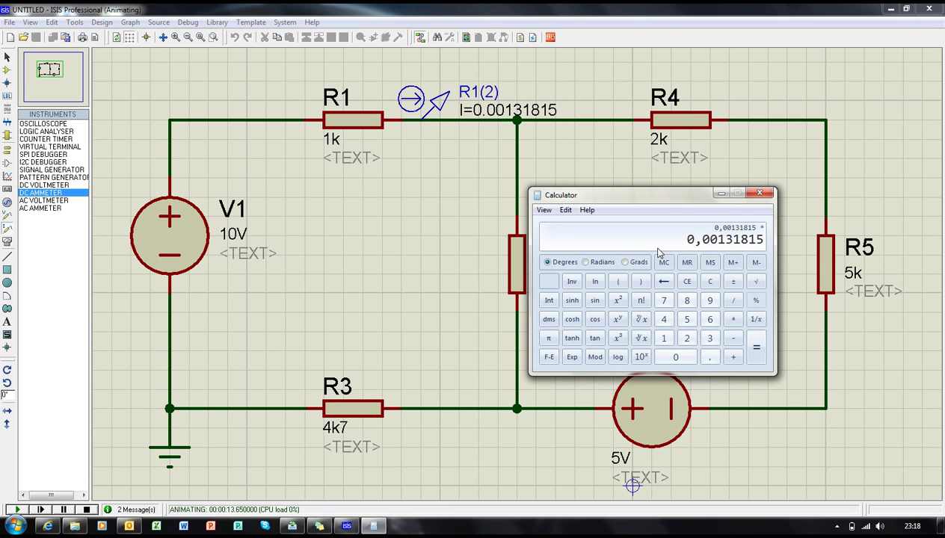
pyautogui.write('1000')
pyautogui.press('Return')
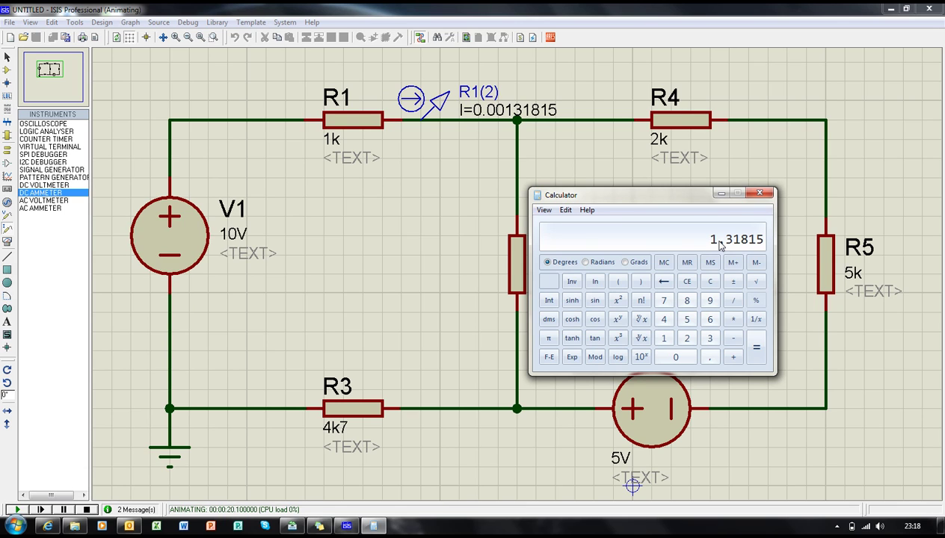
pyautogui.click(710, 281)
pyautogui.click(760, 193)
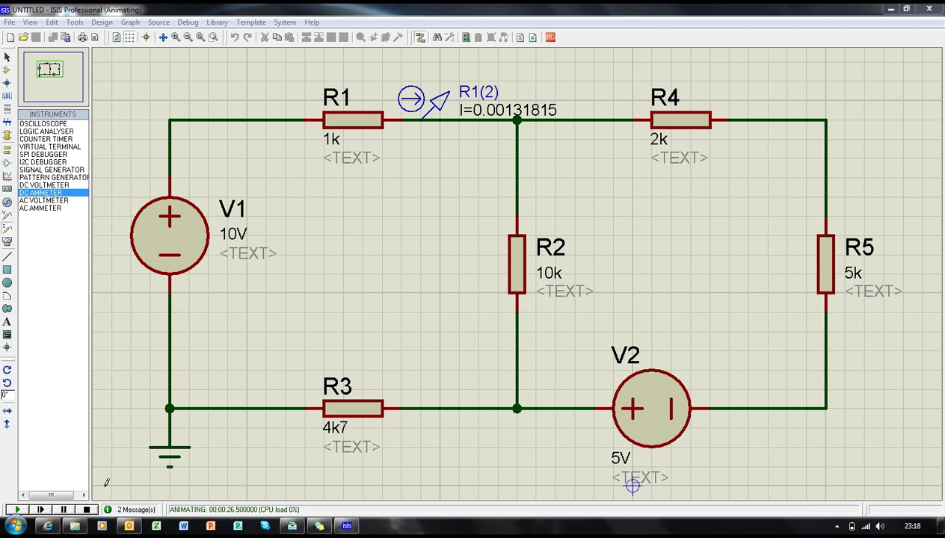
# - Stop the simulation and delete the current probe beside R1
pyautogui.click(87, 510)
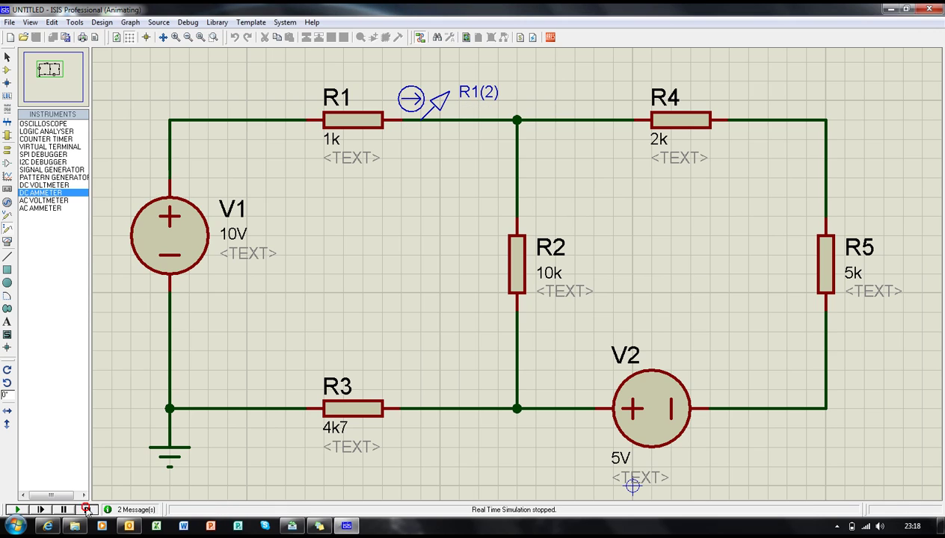
pyautogui.rightClick(420, 103)
pyautogui.rightClick(420, 103)
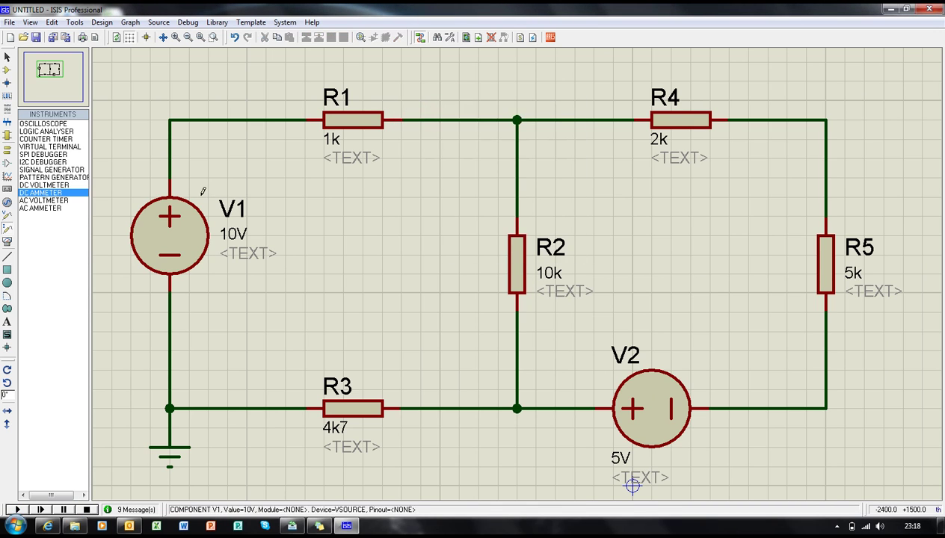
# - Place a current probe rotated 180° on the wire between R1 and R2, with its arrow pointing toward R1
pyautogui.click(6, 215)
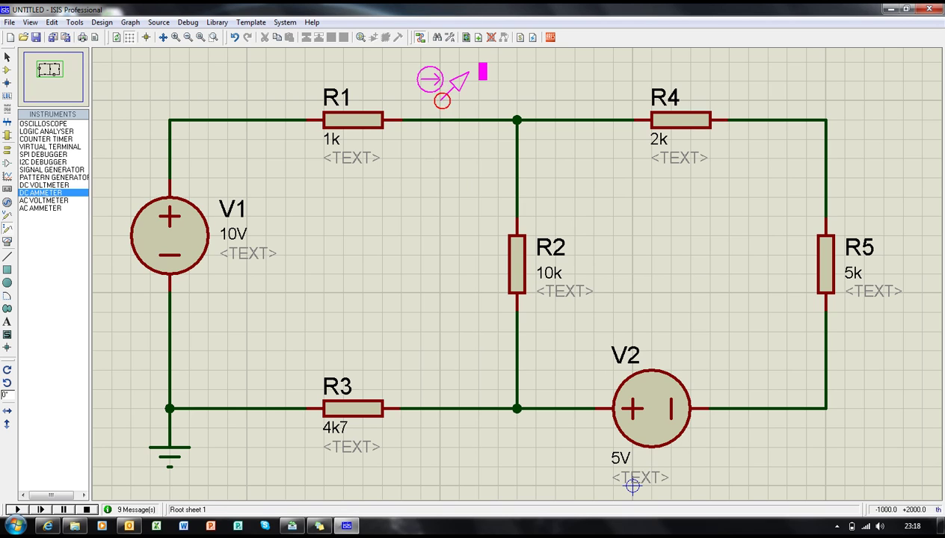
pyautogui.press('KP_Add')
pyautogui.press('KP_Add')
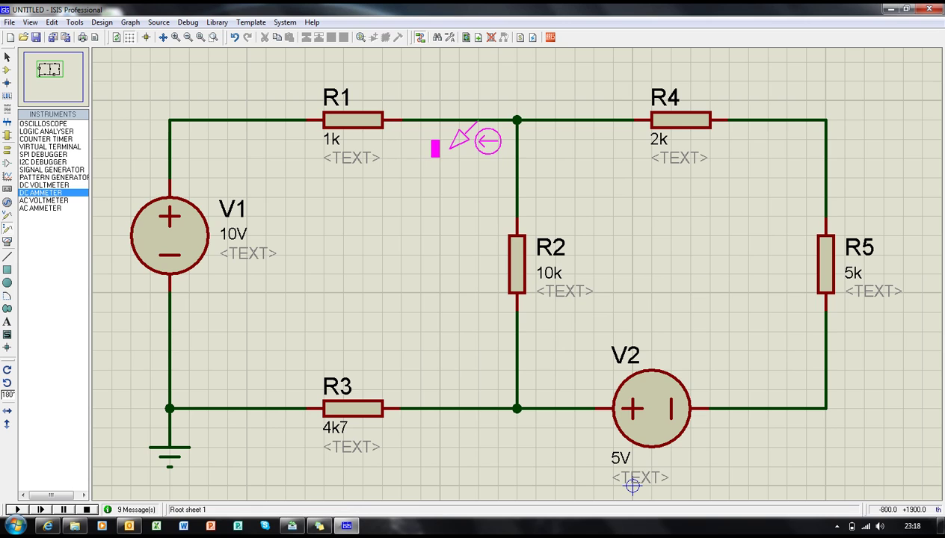
pyautogui.click(435, 149)
# - Move R1 well above the R4 wire to clear room for the probe's reading, testing with brief simulation runs
pyautogui.click(10, 510)
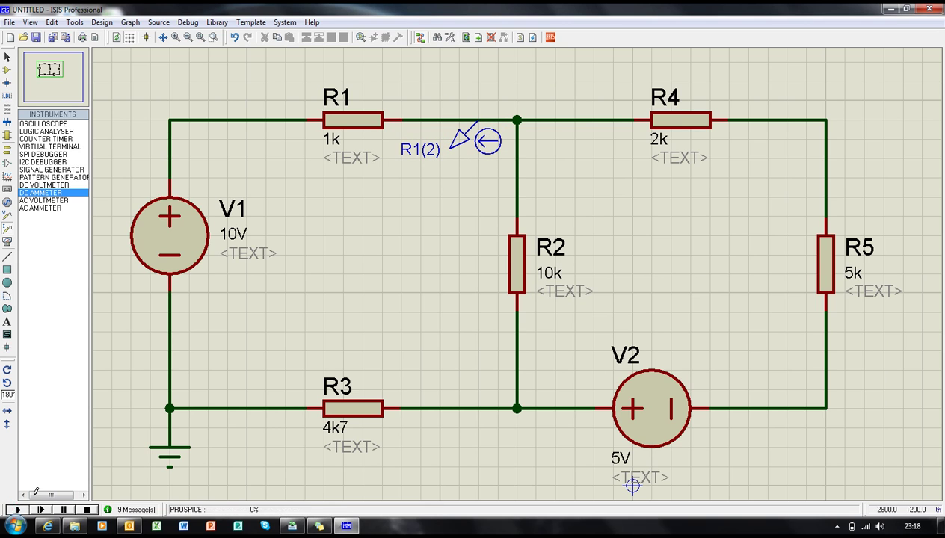
pyautogui.click(85, 510)
pyautogui.click(352, 120)
pyautogui.moveTo(351, 119); pyautogui.dragTo(352, 100)
pyautogui.click(10, 510)
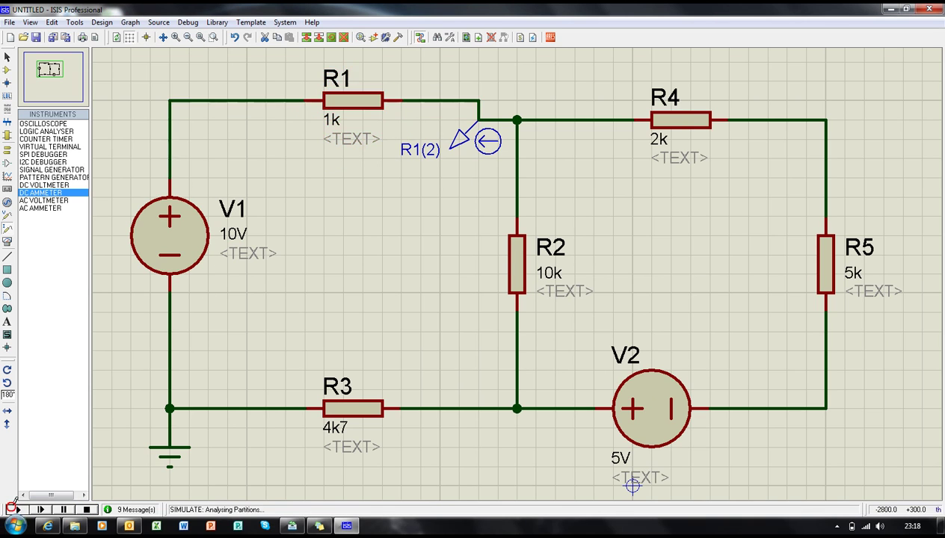
pyautogui.click(86, 510)
pyautogui.click(356, 105)
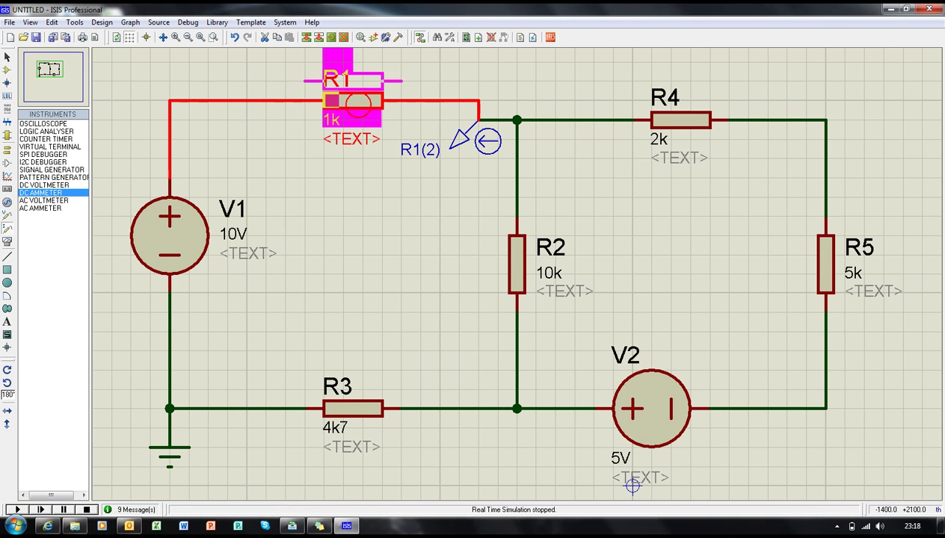
pyautogui.moveTo(355, 104); pyautogui.dragTo(365, 66)
# - Run the simulation and examine the sign of the reversed probe's current reading up close
pyautogui.click(13, 509)
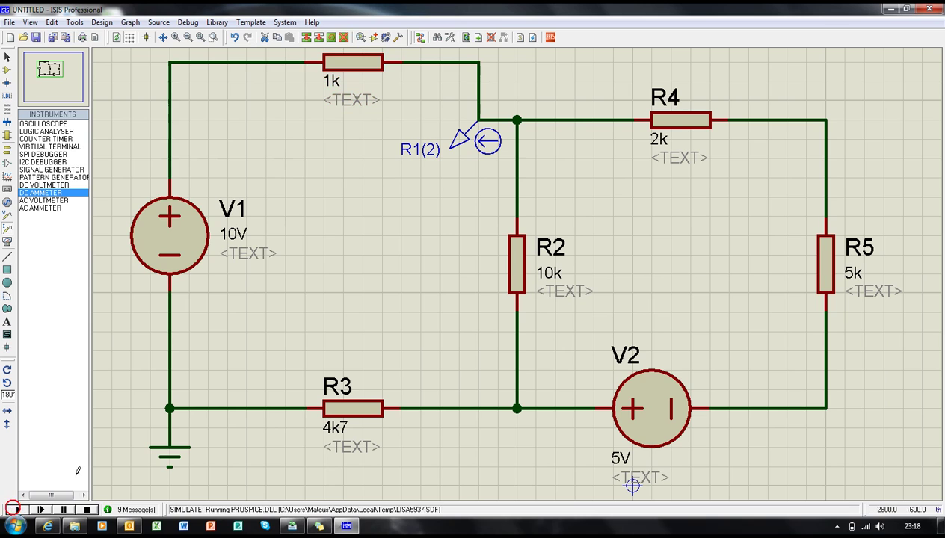
pyautogui.click(213, 37)
pyautogui.moveTo(326, 122); pyautogui.dragTo(512, 163)
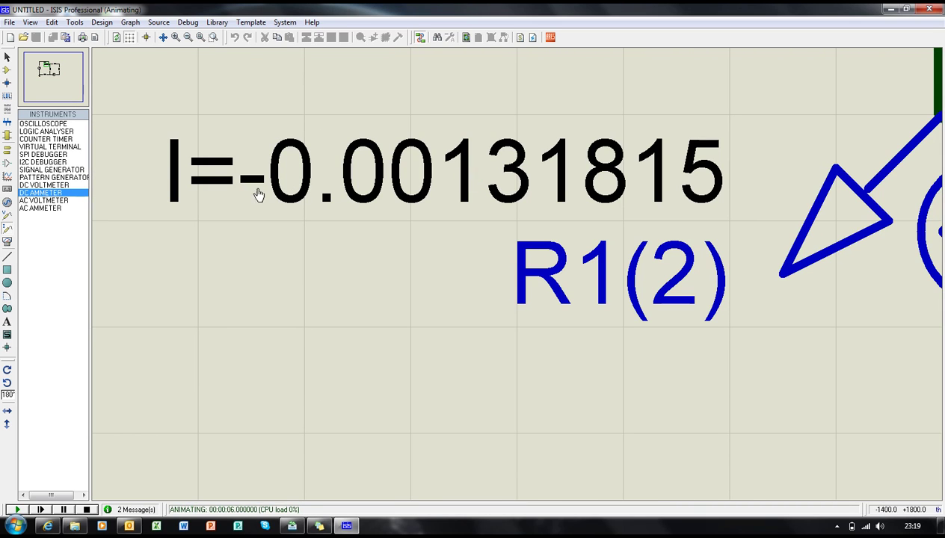
pyautogui.click(201, 38)
pyautogui.click(213, 37)
pyautogui.moveTo(329, 99); pyautogui.dragTo(633, 295)
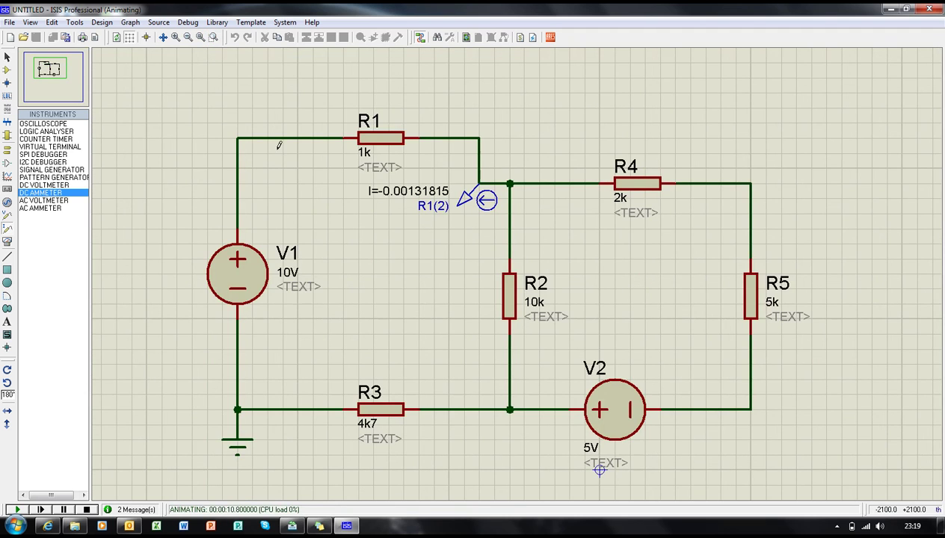
pyautogui.click(213, 37)
pyautogui.moveTo(192, 108); pyautogui.dragTo(823, 460)
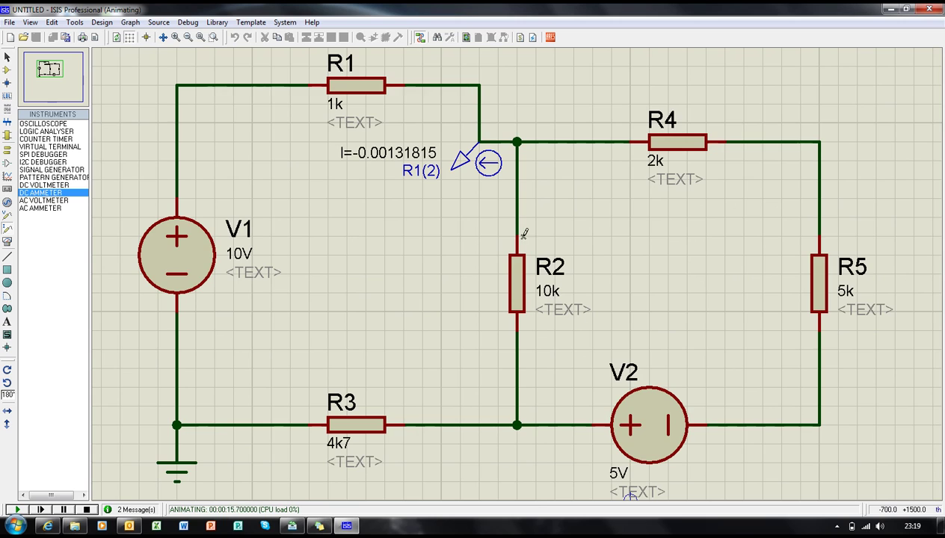
# - Stop the simulation, delete the reversed current probe and move R1 back down in line with R4
pyautogui.click(86, 510)
pyautogui.rightClick(476, 153)
pyautogui.rightClick(475, 153)
pyautogui.moveTo(370, 88); pyautogui.dragTo(370, 143)
pyautogui.click(404, 196)
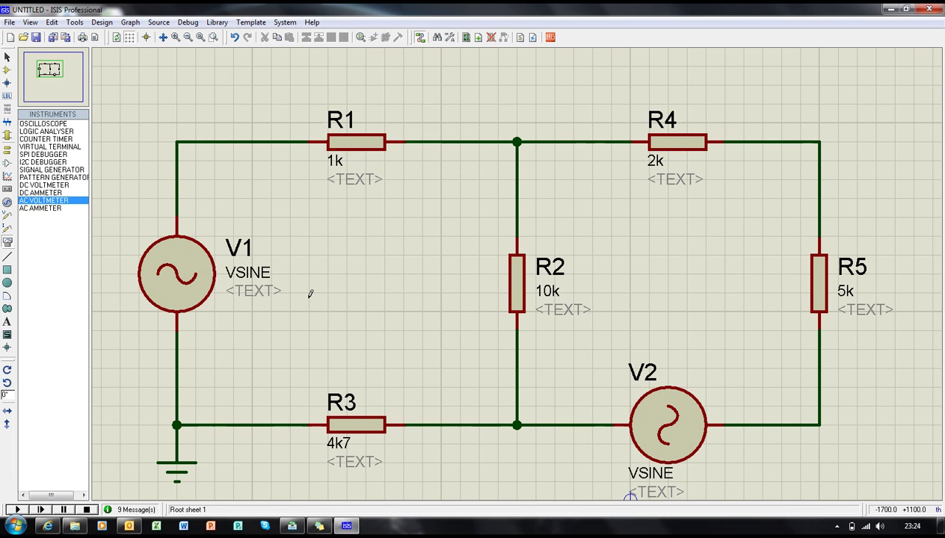
# - Review V1's sine source properties, and set V2's frequency to 60
pyautogui.doubleClick(193, 287)
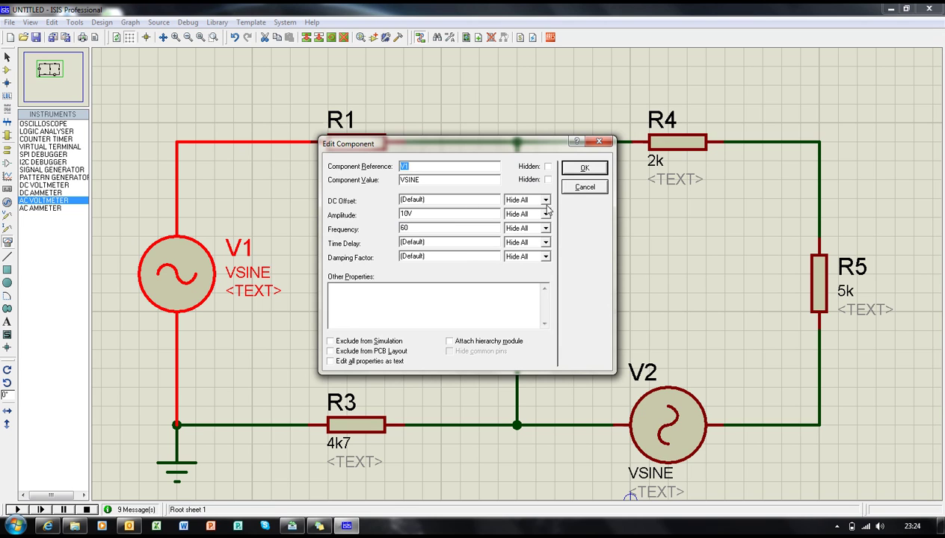
pyautogui.click(585, 167)
pyautogui.click(669, 421)
pyautogui.click(670, 421)
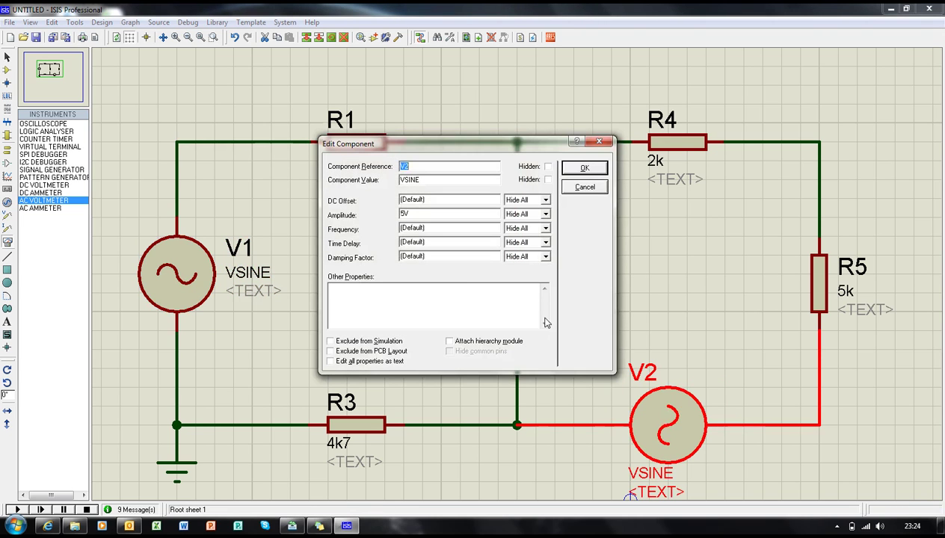
pyautogui.click(432, 230)
pyautogui.write('60')
pyautogui.click(589, 167)
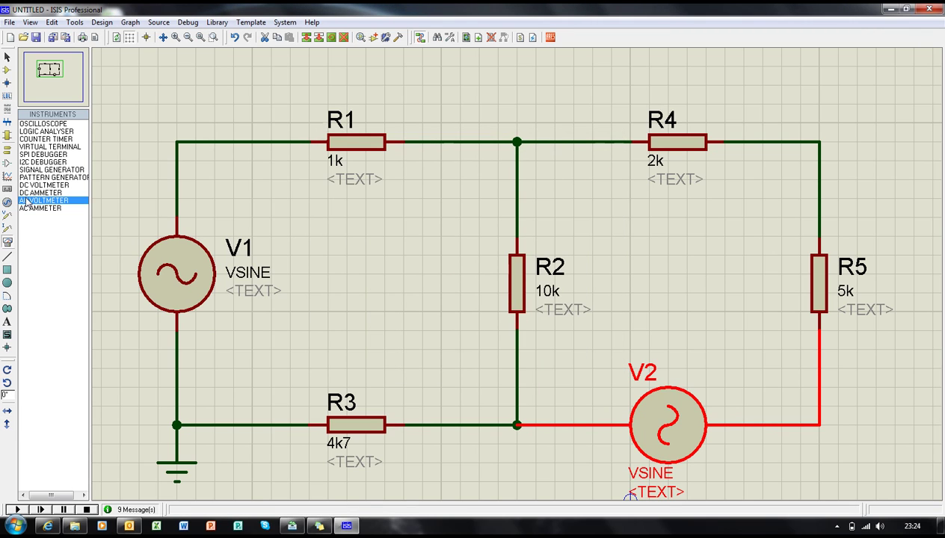
# - Place a voltage probe on the wire corner between V1's upper terminal and R1
pyautogui.click(7, 215)
pyautogui.click(442, 122)
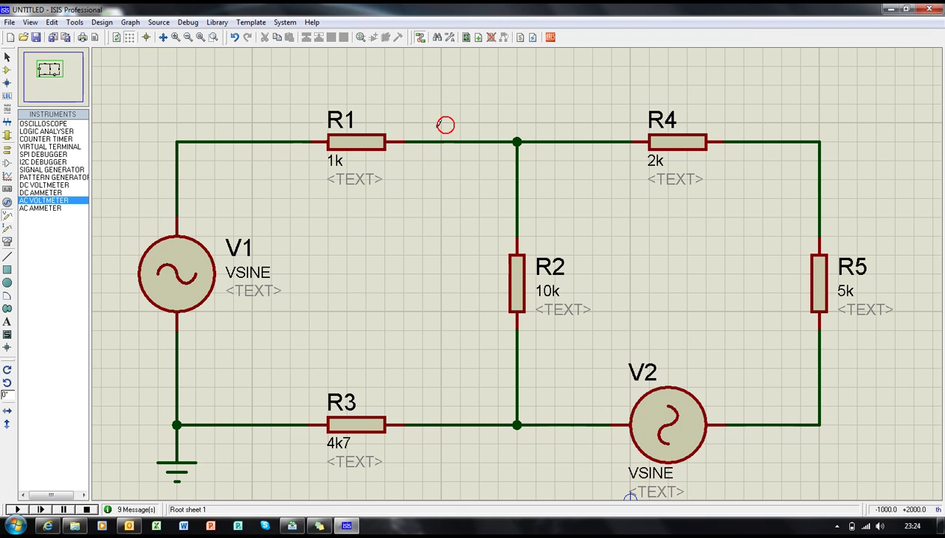
pyautogui.click(213, 110)
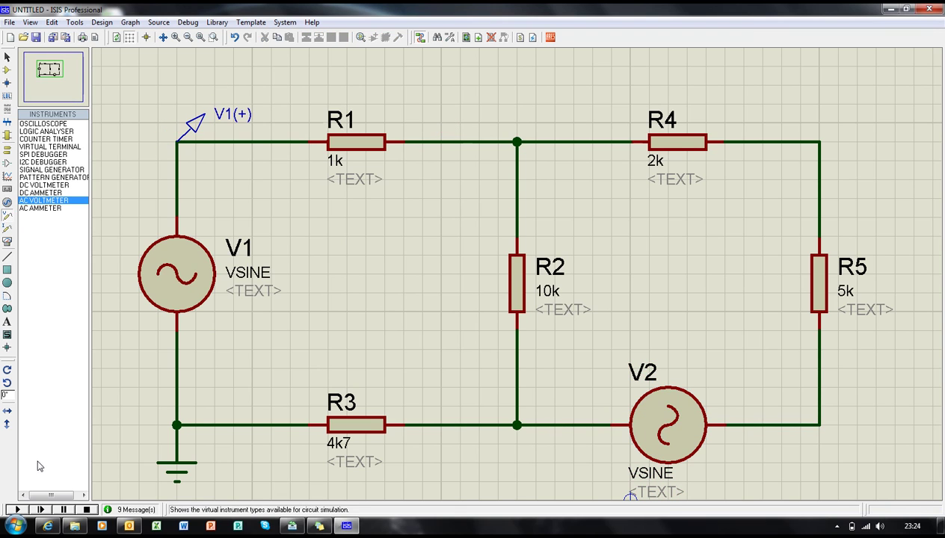
# - Run the simulation to read the probe on the sine source, stop it and delete the probe
pyautogui.click(15, 509)
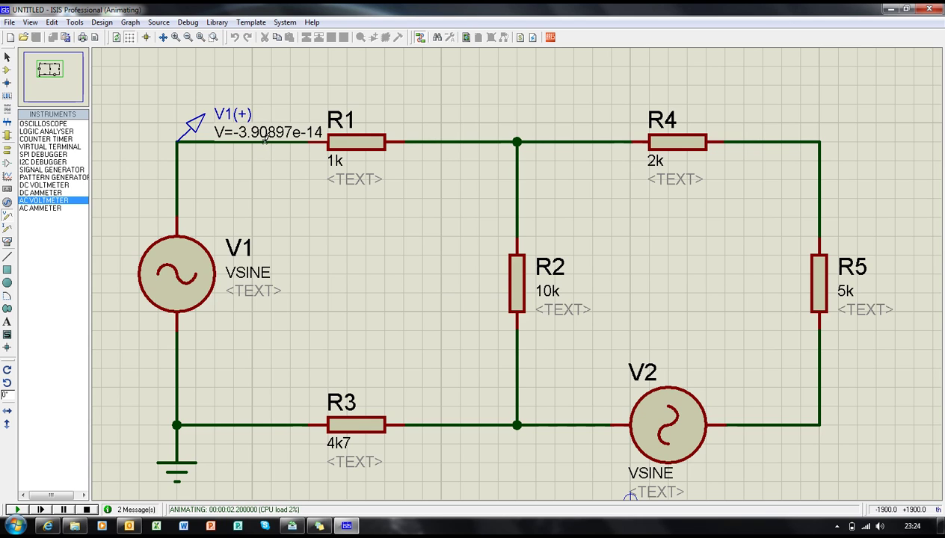
pyautogui.click(87, 509)
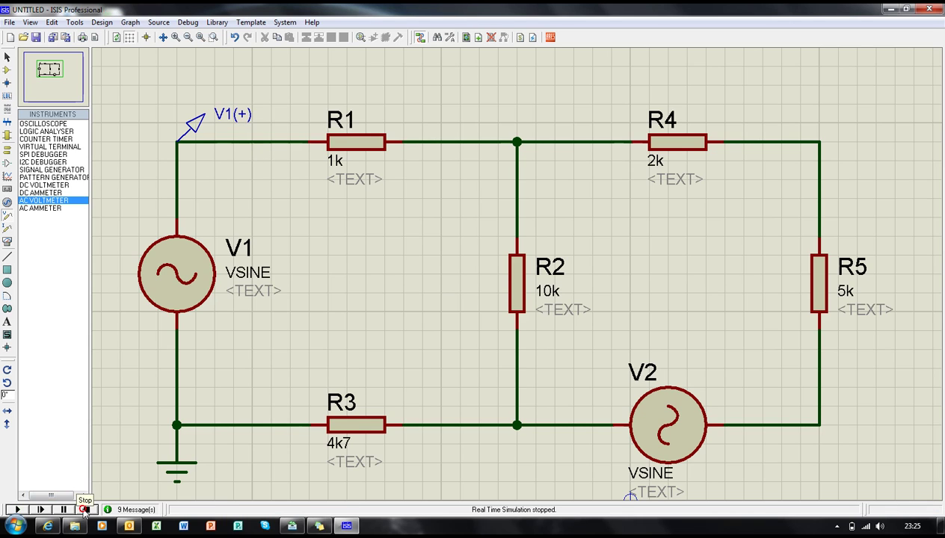
pyautogui.rightClick(201, 117)
pyautogui.rightClick(201, 117)
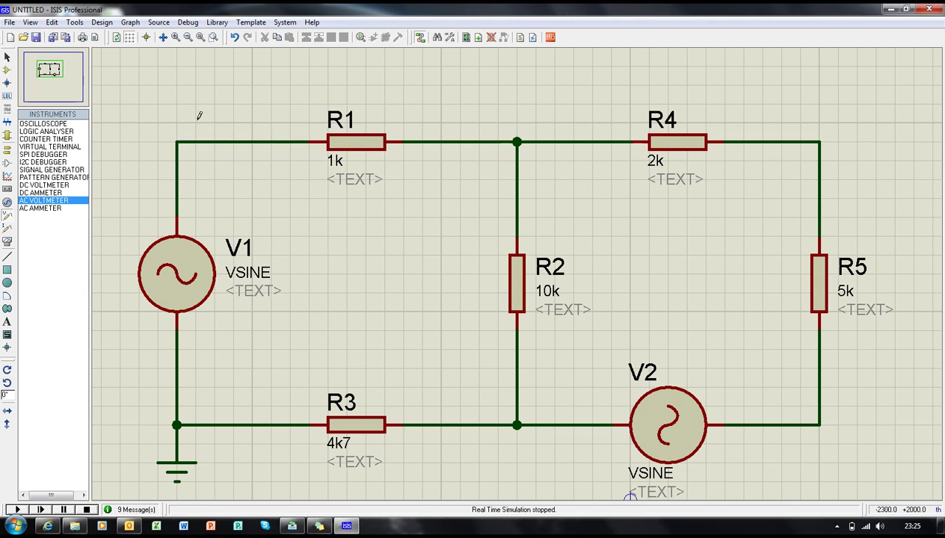
# - Place an AC voltmeter between V1 and R2 and wire it in parallel across V1's two terminals
pyautogui.click(6, 230)
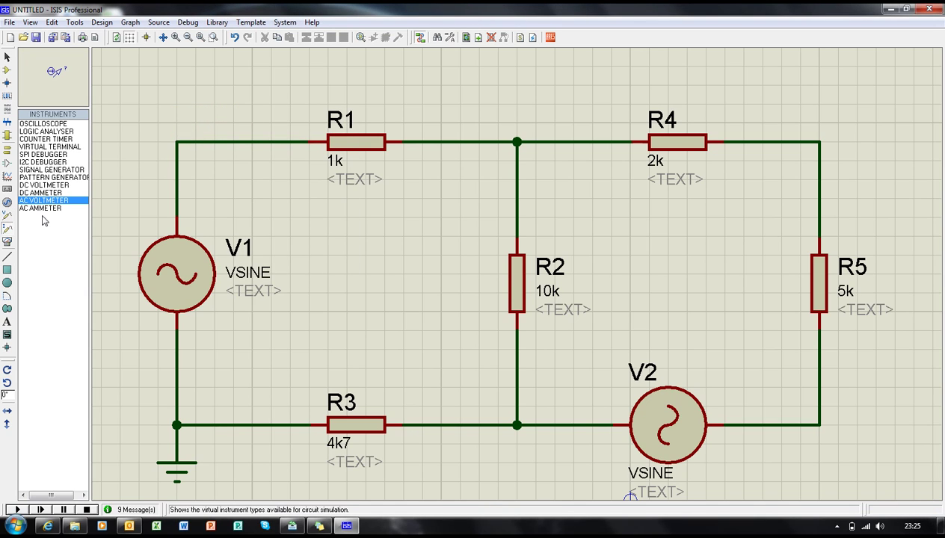
pyautogui.click(6, 242)
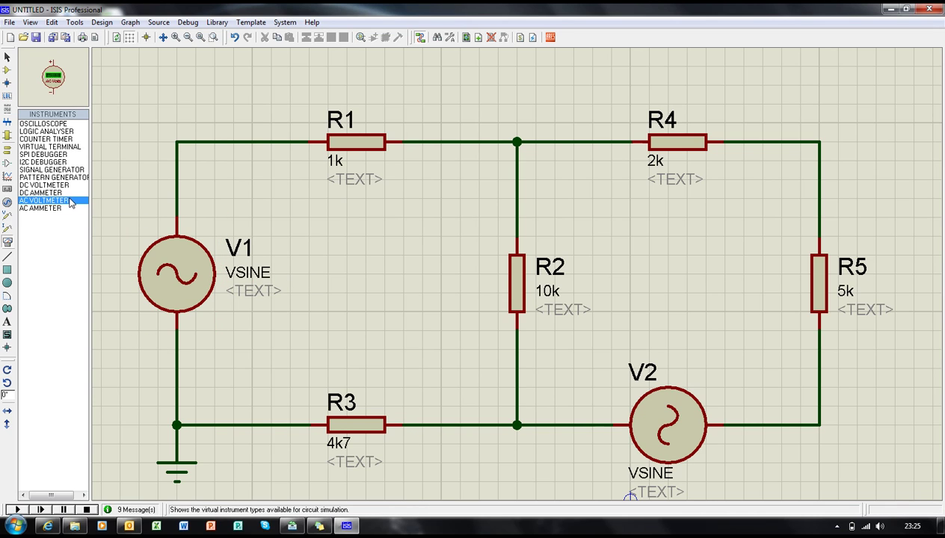
pyautogui.click(338, 270)
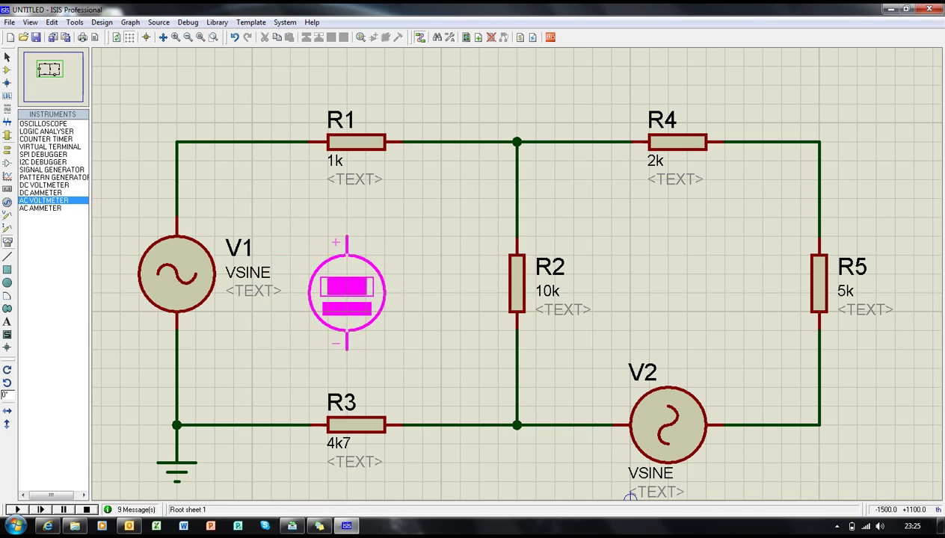
pyautogui.click(347, 292)
pyautogui.click(340, 242)
pyautogui.click(177, 179)
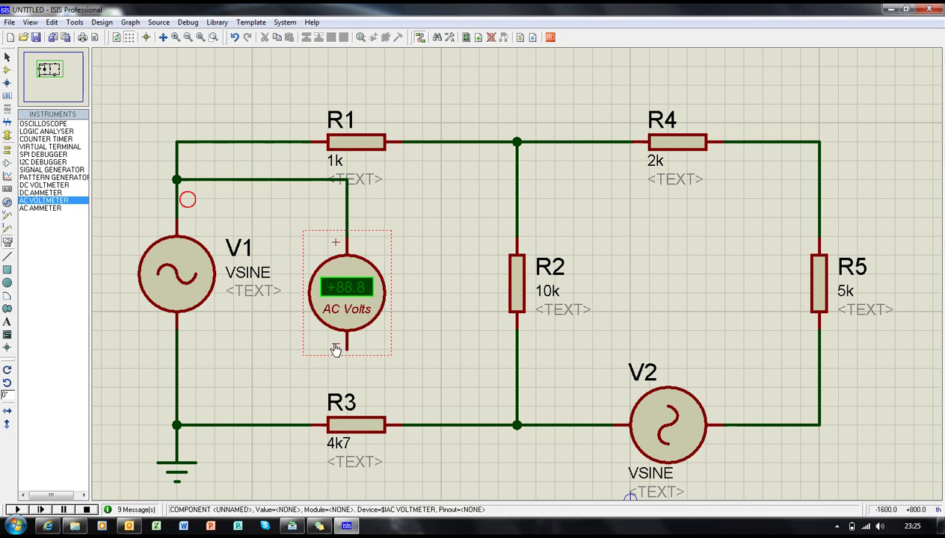
pyautogui.click(347, 345)
pyautogui.click(177, 368)
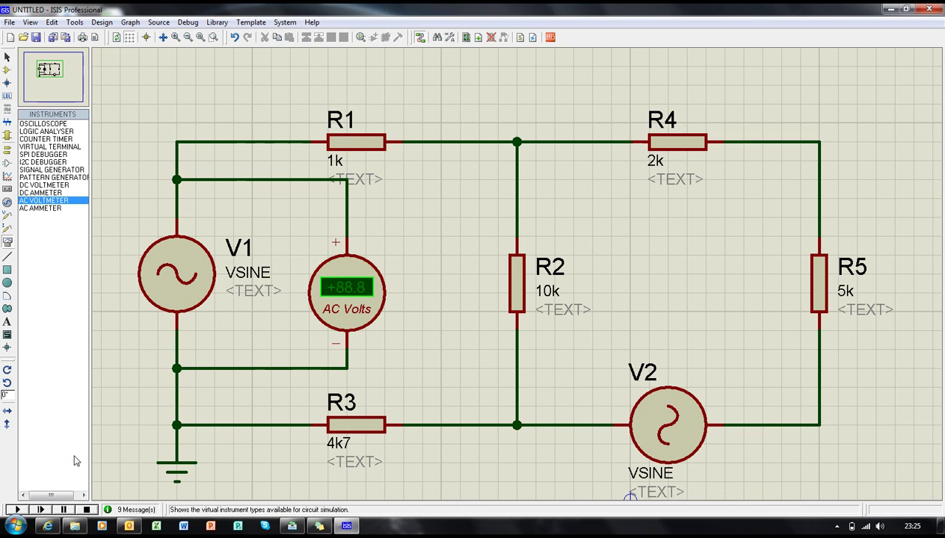
# - Run the simulation to read the AC voltmeter across V1, stop it and delete the voltmeter
pyautogui.click(16, 509)
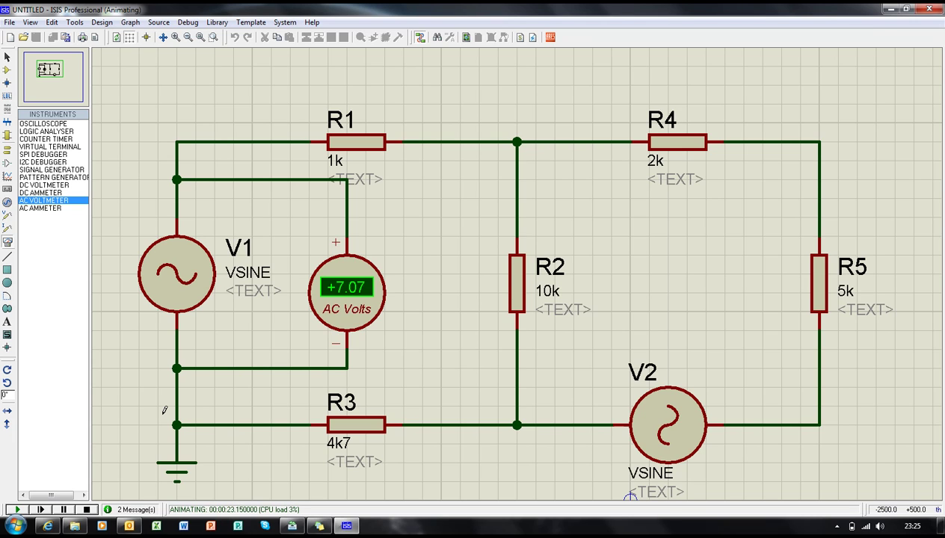
pyautogui.click(87, 510)
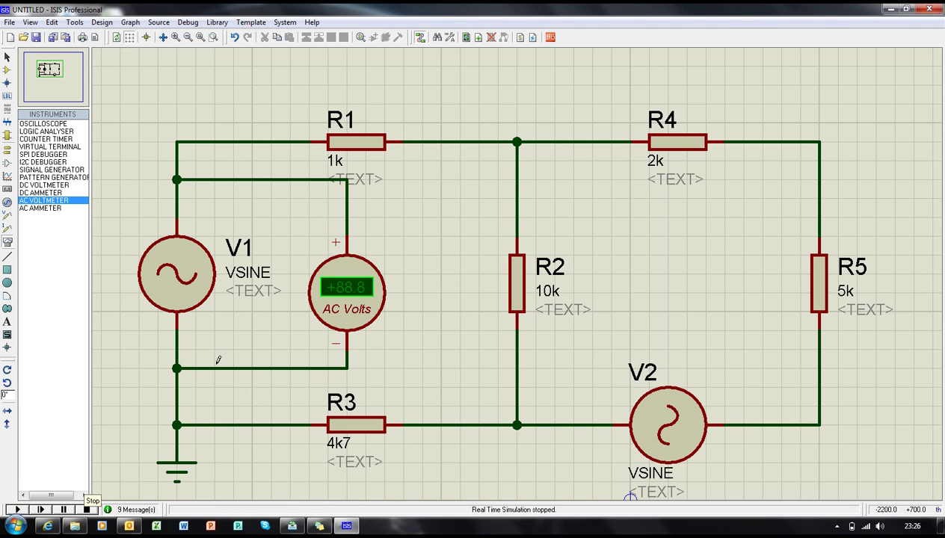
pyautogui.rightClick(348, 298)
pyautogui.rightClick(348, 298)
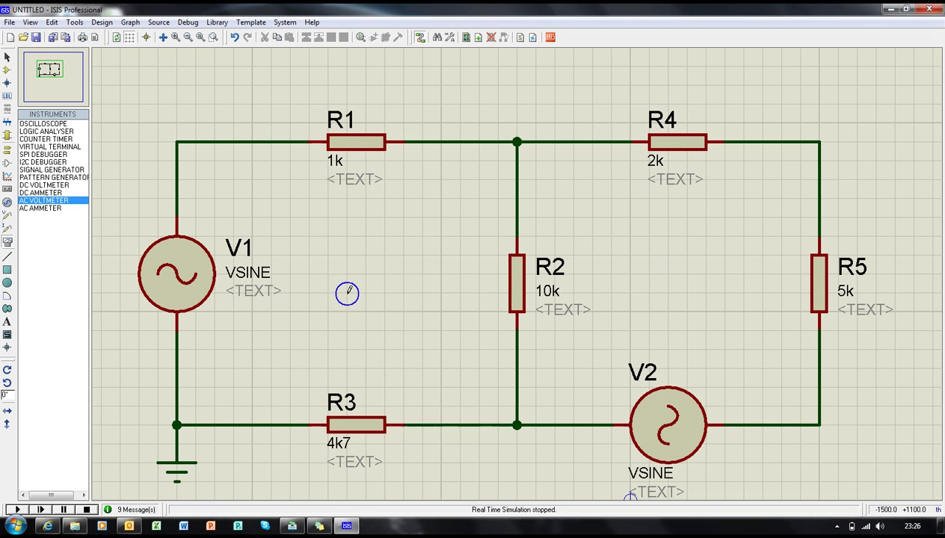
# - Move R1 closer to the R2 junction and delete the wire joining it to V1
pyautogui.moveTo(354, 142); pyautogui.dragTo(430, 142)
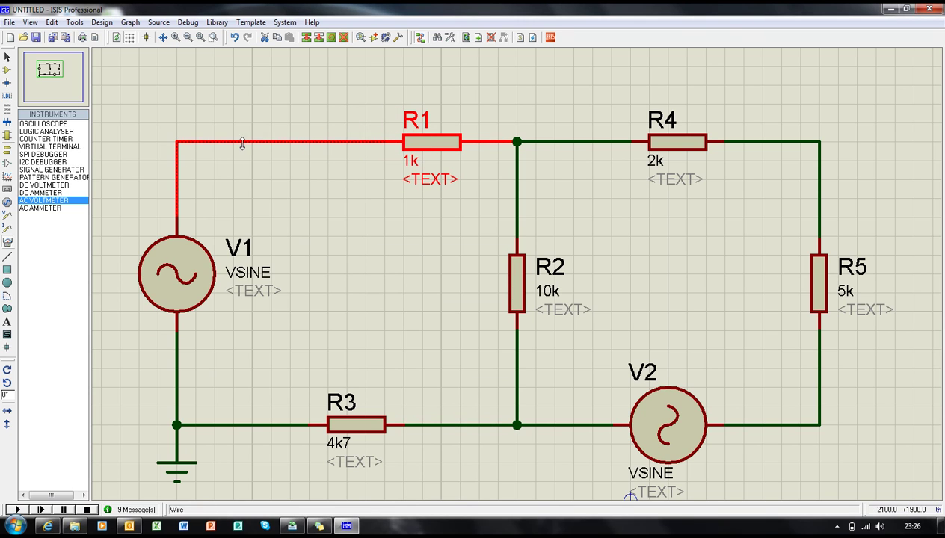
pyautogui.rightClick(196, 143)
pyautogui.rightClick(196, 143)
# - Place an AC ammeter in line with R1 and wire it in series between V1's upper terminal and R1
pyautogui.click(60, 208)
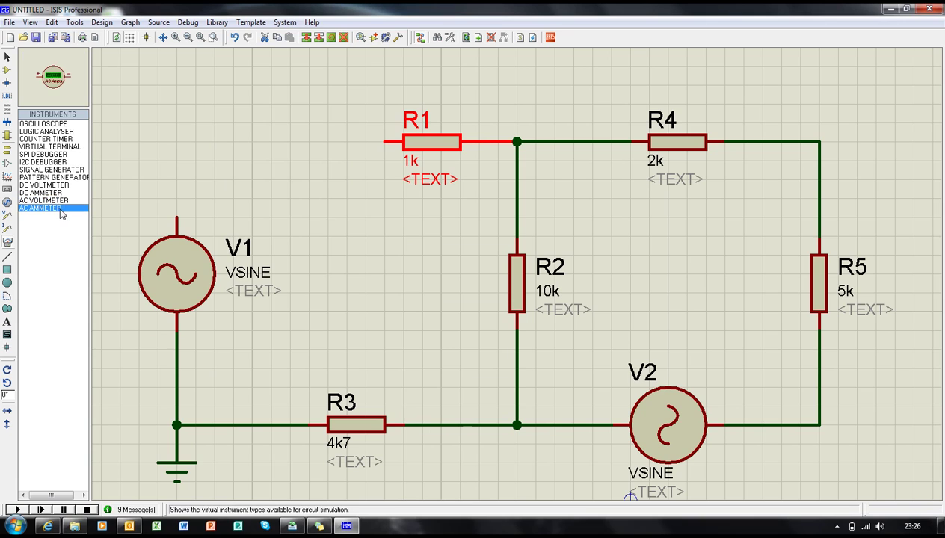
pyautogui.click(222, 138)
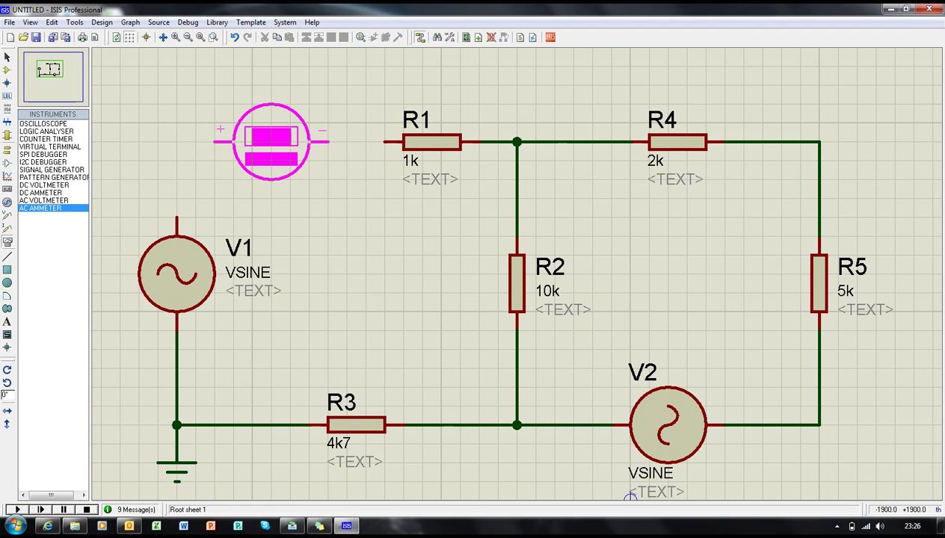
pyautogui.click(271, 142)
pyautogui.click(177, 218)
pyautogui.click(218, 141)
pyautogui.click(331, 146)
pyautogui.click(384, 142)
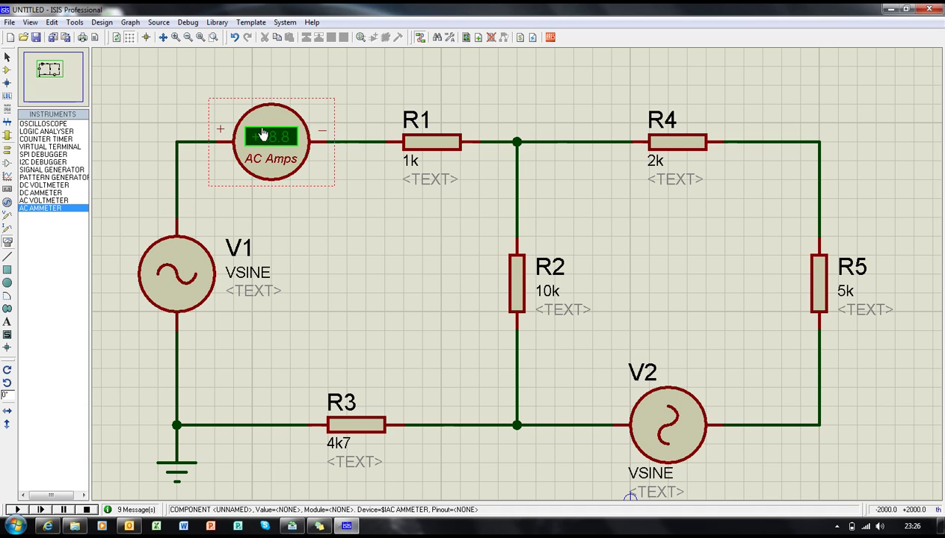
# - Run the simulation to read the AC ammeter, stop it and replace the ammeter with a direct wire from V1 to R1
pyautogui.click(16, 509)
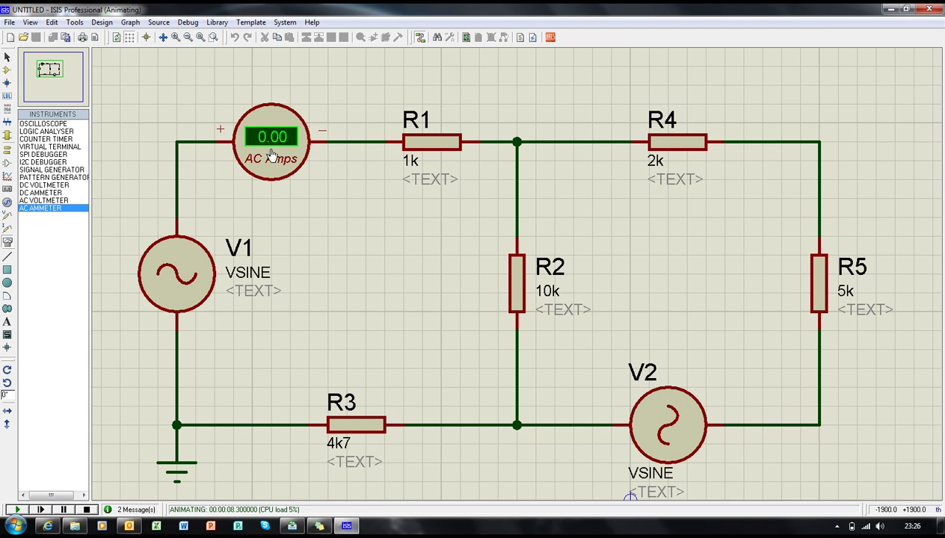
pyautogui.click(86, 509)
pyautogui.rightClick(278, 157)
pyautogui.click(275, 142)
pyautogui.click(178, 214)
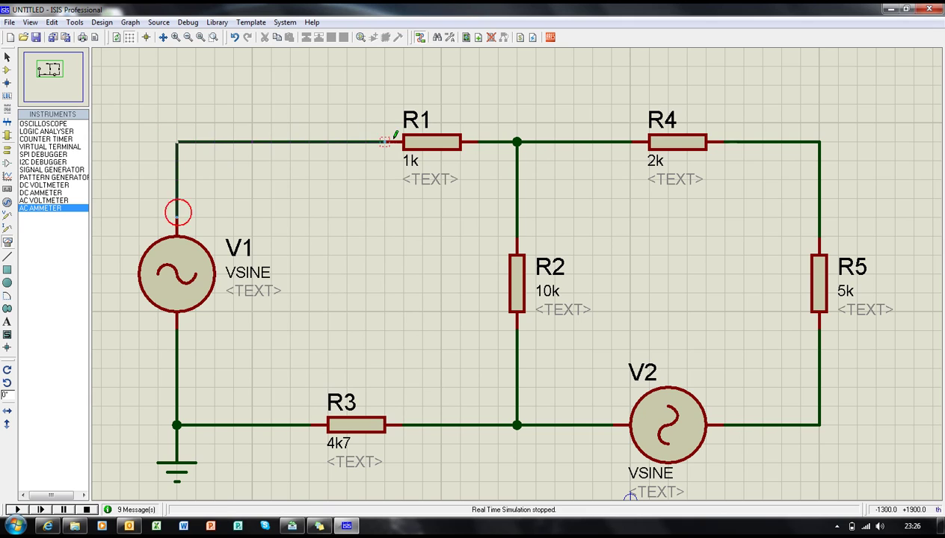
pyautogui.click(385, 141)
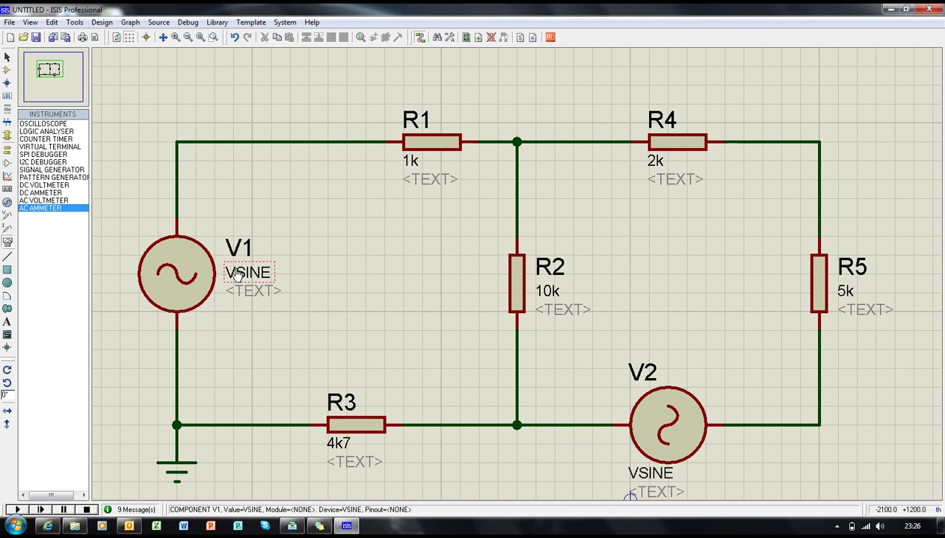
# - Place an oscilloscope above R4 and wire its channel A to the wire corner between V1 and R1
pyautogui.click(44, 124)
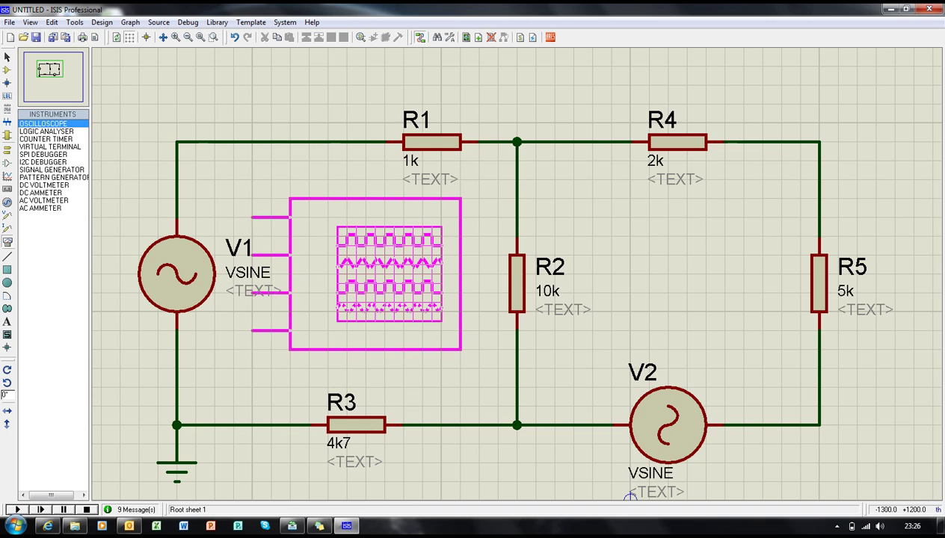
pyautogui.scroll(-1, 374, 273)
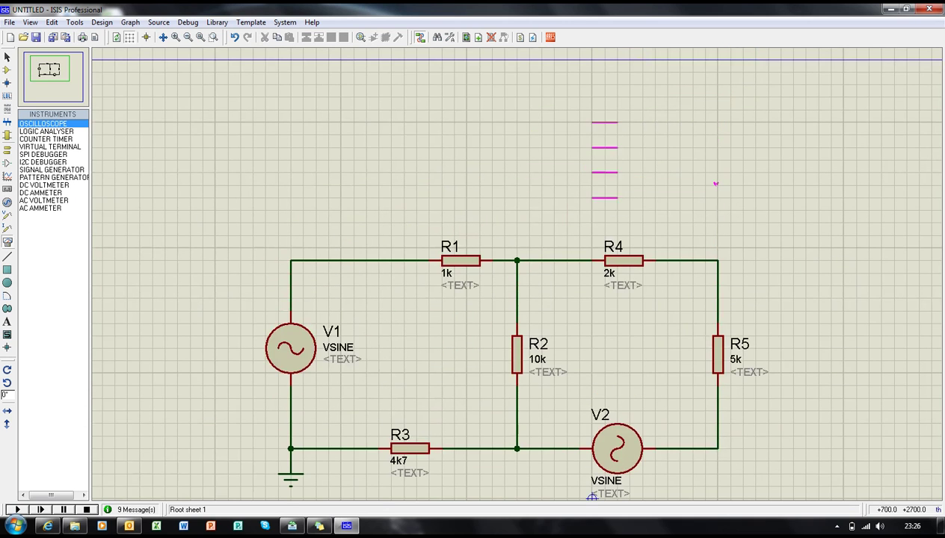
pyautogui.click(658, 139)
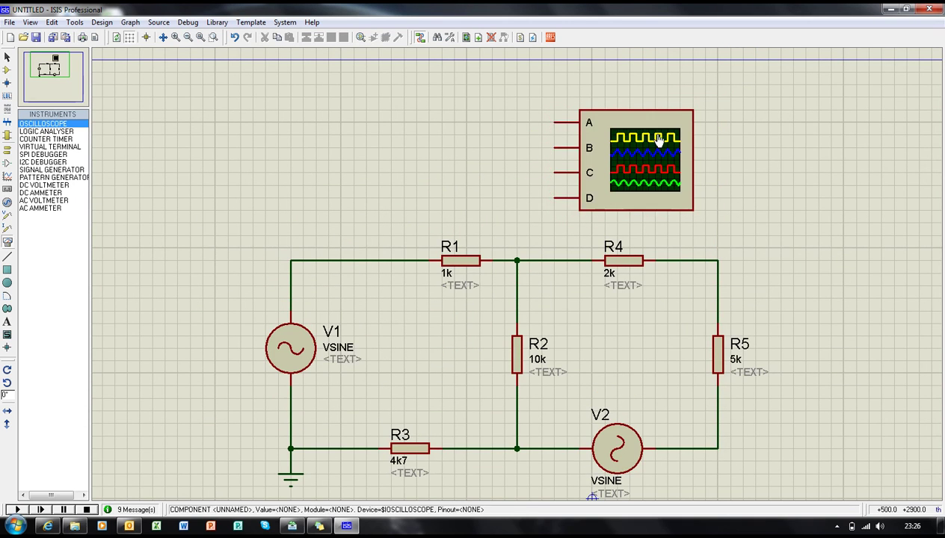
pyautogui.click(554, 122)
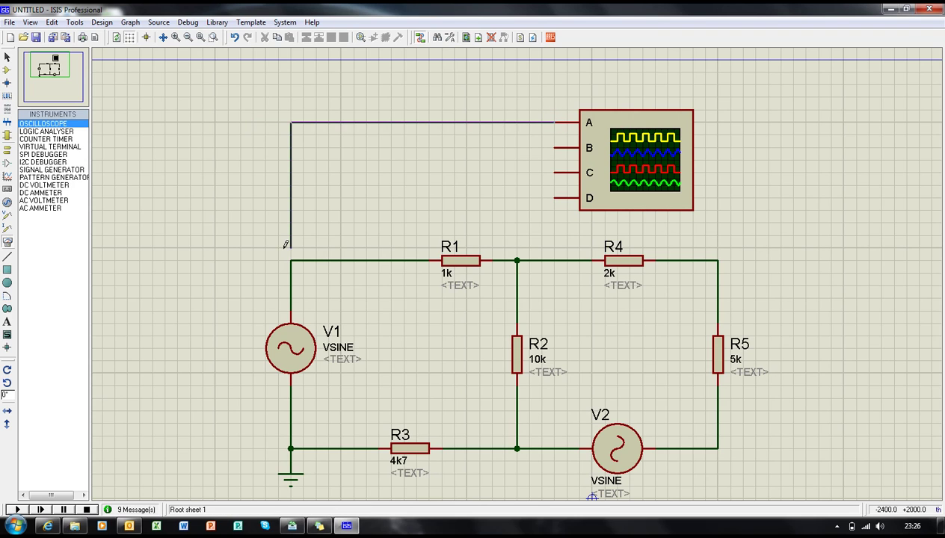
pyautogui.click(291, 261)
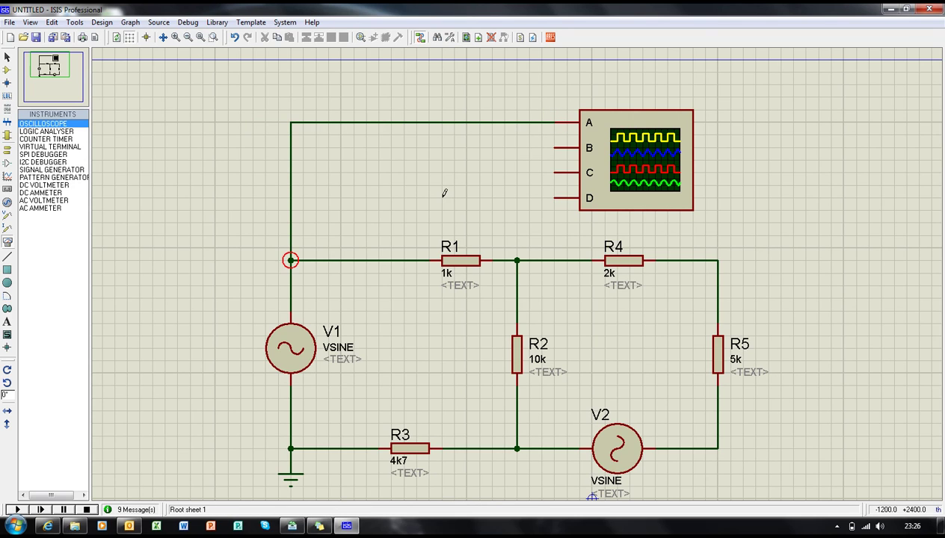
# - Review the oscilloscope's component properties and close them without changes
pyautogui.doubleClick(636, 157)
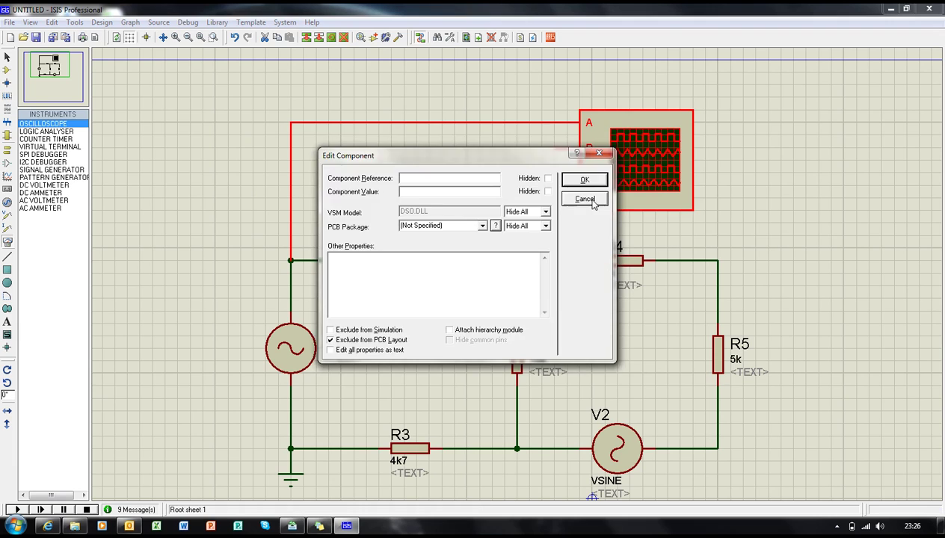
pyautogui.click(585, 199)
pyautogui.click(475, 169)
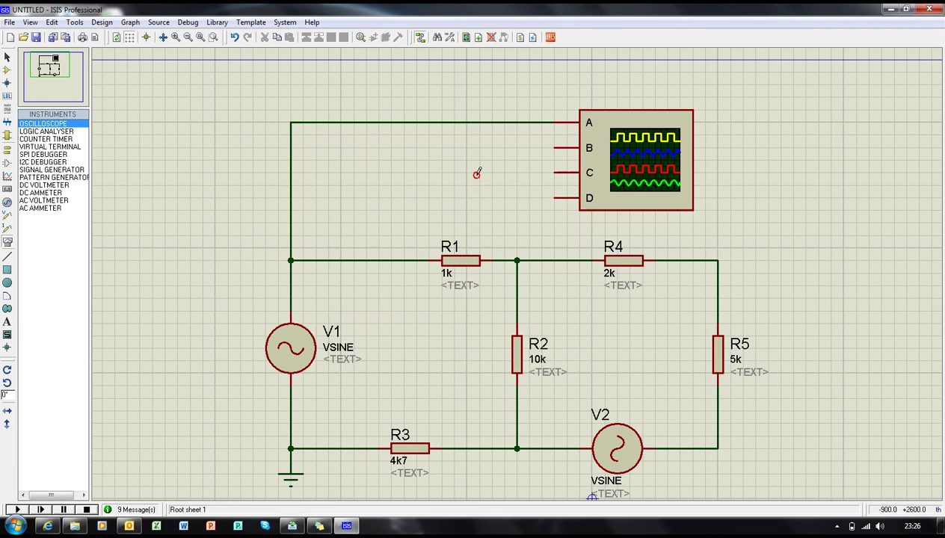
# - Run the simulation and reposition the Digital Oscilloscope window over the middle of the schematic
pyautogui.click(16, 510)
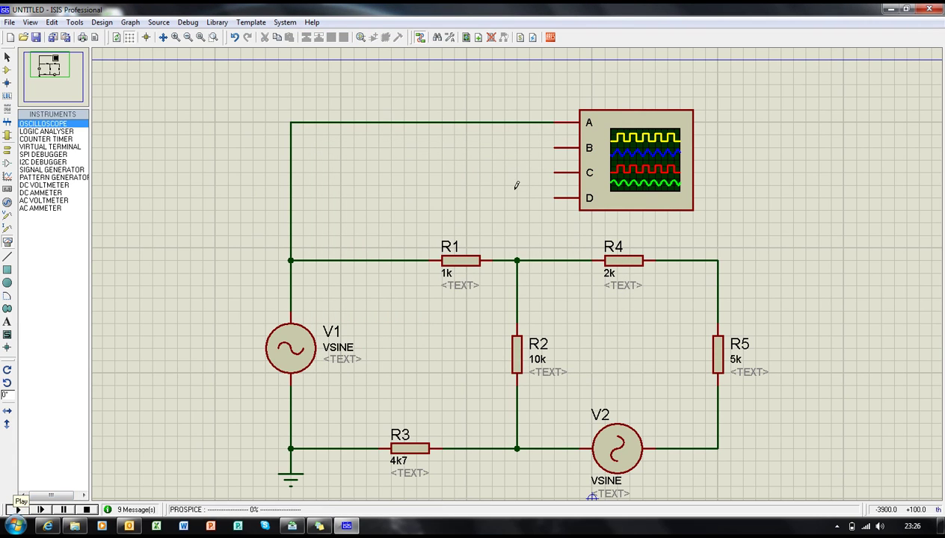
pyautogui.moveTo(262, 42); pyautogui.dragTo(575, 172)
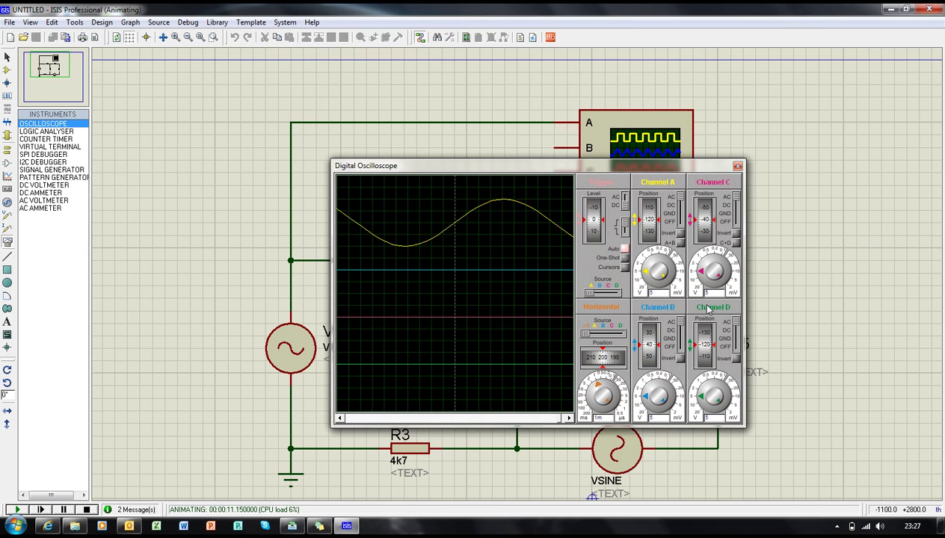
pyautogui.moveTo(583, 166)
pyautogui.mouseDown()
pyautogui.moveTo(615, 184)
pyautogui.moveTo(648, 295)
pyautogui.moveTo(609, 193)
pyautogui.moveTo(609, 156)
pyautogui.moveTo(594, 153)
pyautogui.mouseUp()
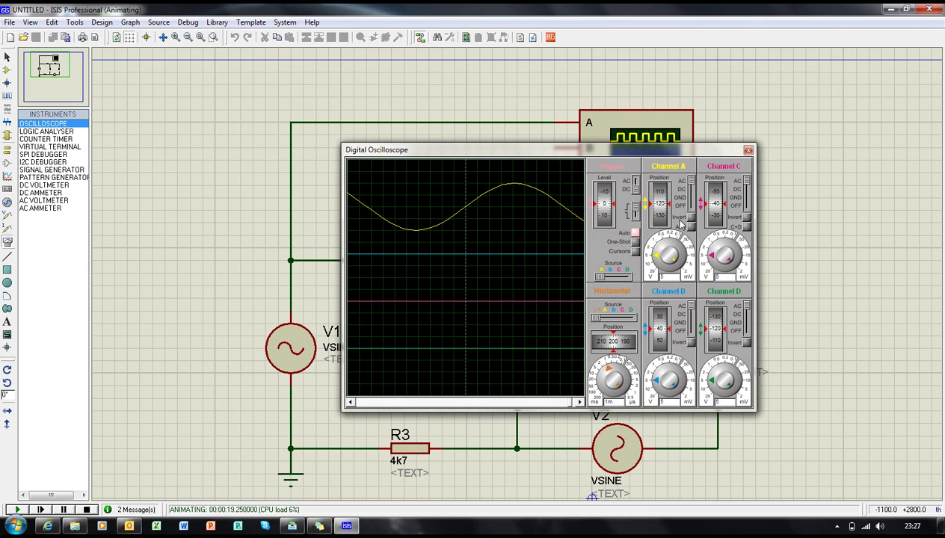
# - Try channel A's DC, GND and OFF coupling settings, and return the channel to AC
pyautogui.click(691, 187)
pyautogui.click(692, 193)
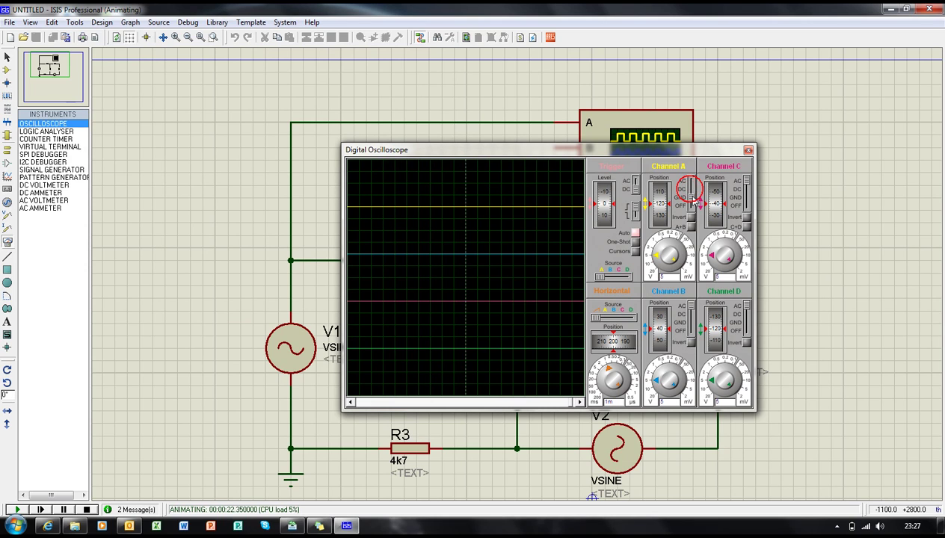
pyautogui.click(692, 205)
pyautogui.moveTo(692, 207); pyautogui.dragTo(690, 180)
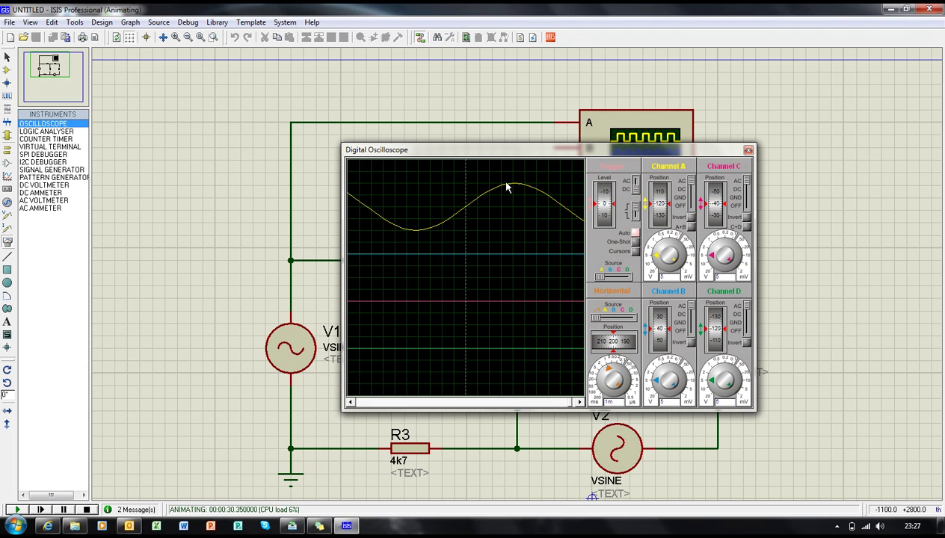
# - Try other volts-per-division settings for channel A and return it to 5 V
pyautogui.click(661, 256)
pyautogui.click(661, 254)
pyautogui.moveTo(661, 249)
pyautogui.mouseDown()
pyautogui.moveTo(649, 252)
pyautogui.moveTo(668, 267)
pyautogui.mouseUp()
# - Turn off the unused oscilloscope channels B, C and D
pyautogui.click(690, 332)
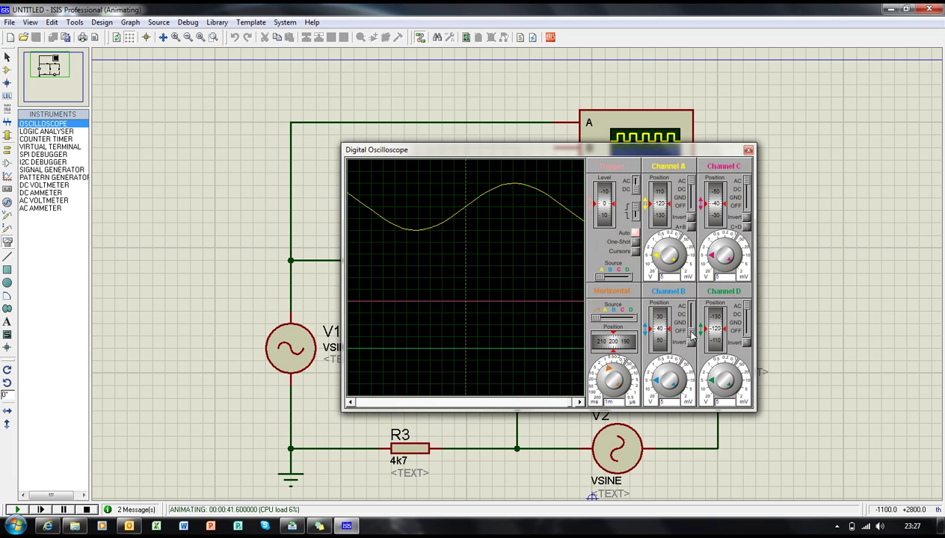
pyautogui.click(746, 331)
pyautogui.click(746, 206)
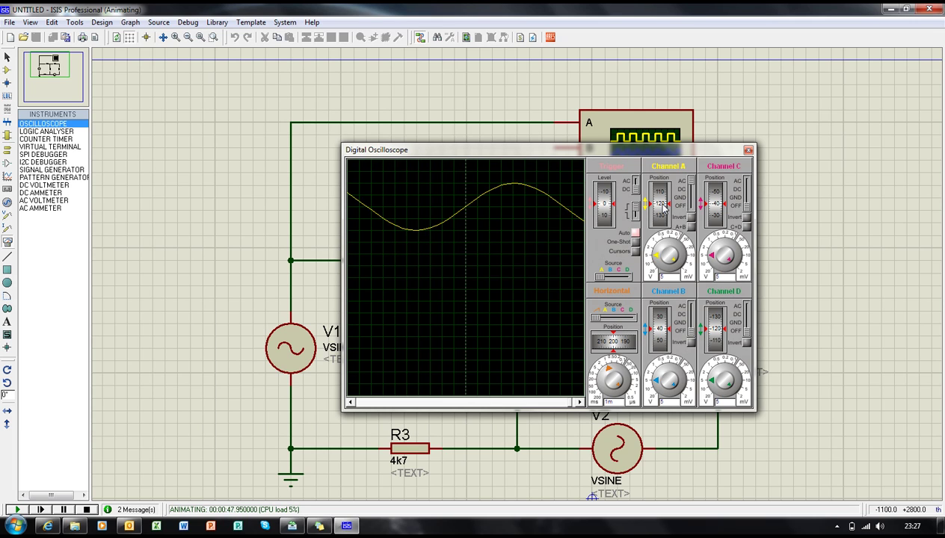
# - Set channel A's vertical position to 0 and the horizontal time base to 2 ms
pyautogui.moveTo(663, 193)
pyautogui.mouseDown()
pyautogui.moveTo(660, 221)
pyautogui.moveTo(661, 207)
pyautogui.mouseUp()
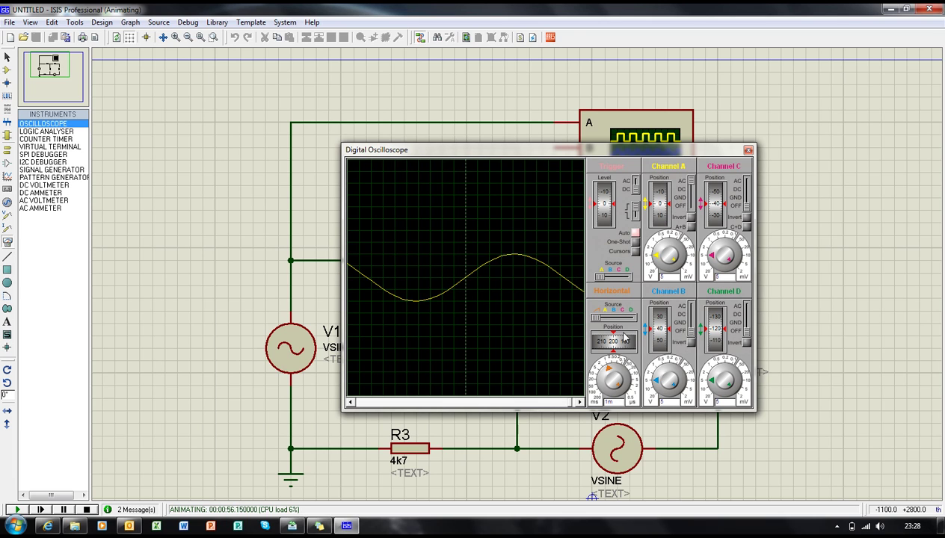
pyautogui.moveTo(614, 344)
pyautogui.mouseDown()
pyautogui.moveTo(608, 348)
pyautogui.moveTo(628, 350)
pyautogui.mouseUp()
pyautogui.moveTo(609, 369)
pyautogui.mouseDown()
pyautogui.moveTo(601, 368)
pyautogui.moveTo(614, 370)
pyautogui.moveTo(607, 379)
pyautogui.moveTo(617, 386)
pyautogui.mouseUp()
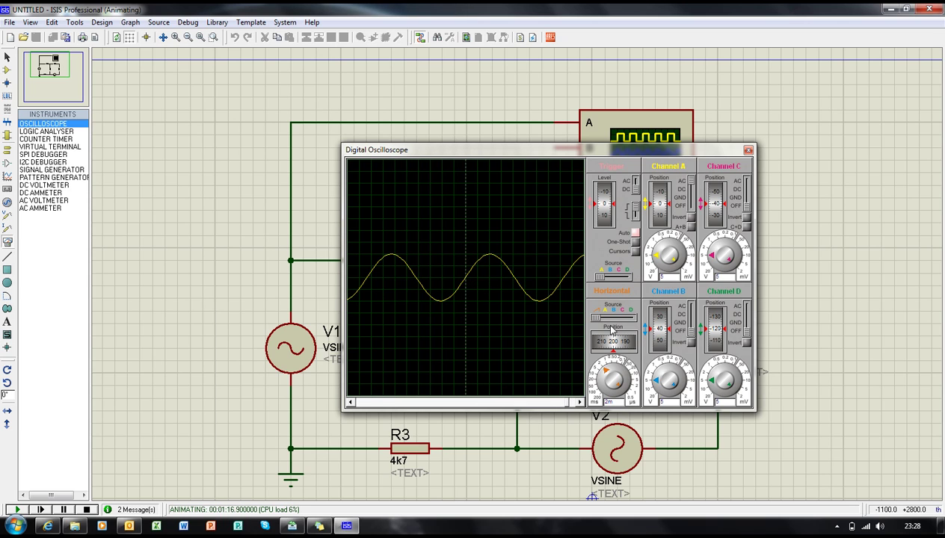
# - Try different trigger levels on the oscilloscope and return the level to 0
pyautogui.click(596, 317)
pyautogui.moveTo(608, 201); pyautogui.dragTo(608, 203)
pyautogui.scroll(8, 608, 213)
pyautogui.scroll(-6, 609, 209)
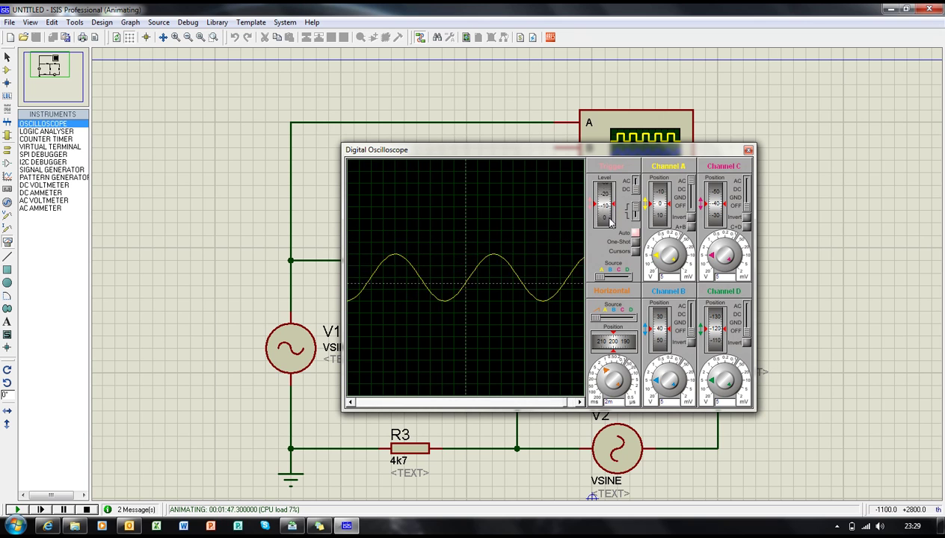
pyautogui.scroll(-2, 609, 216)
pyautogui.moveTo(602, 209); pyautogui.dragTo(602, 206)
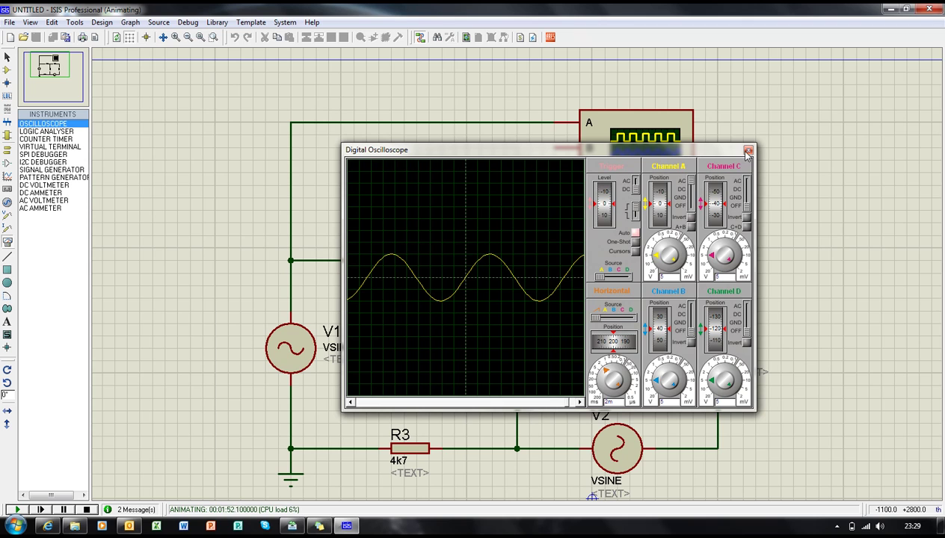
# - Close the Digital Oscilloscope window and stop the simulation
pyautogui.click(748, 151)
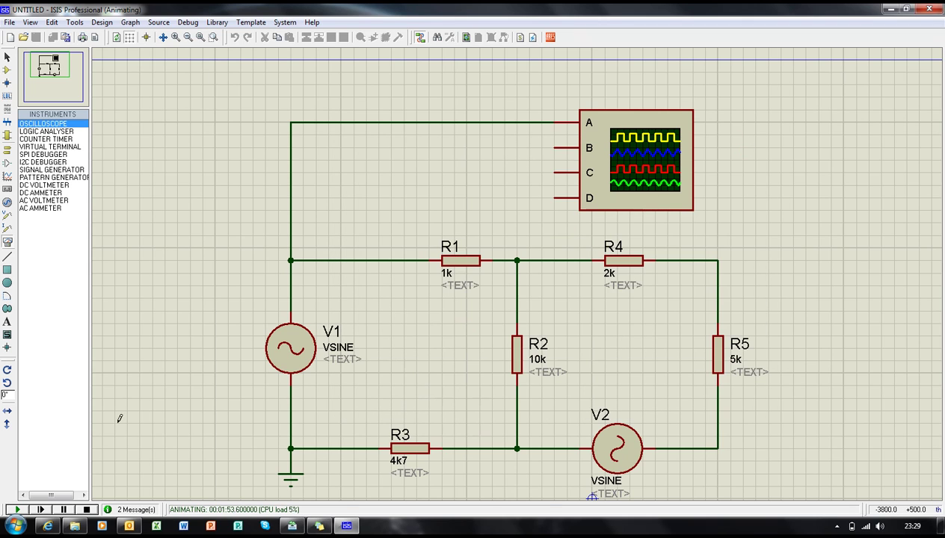
pyautogui.click(86, 509)
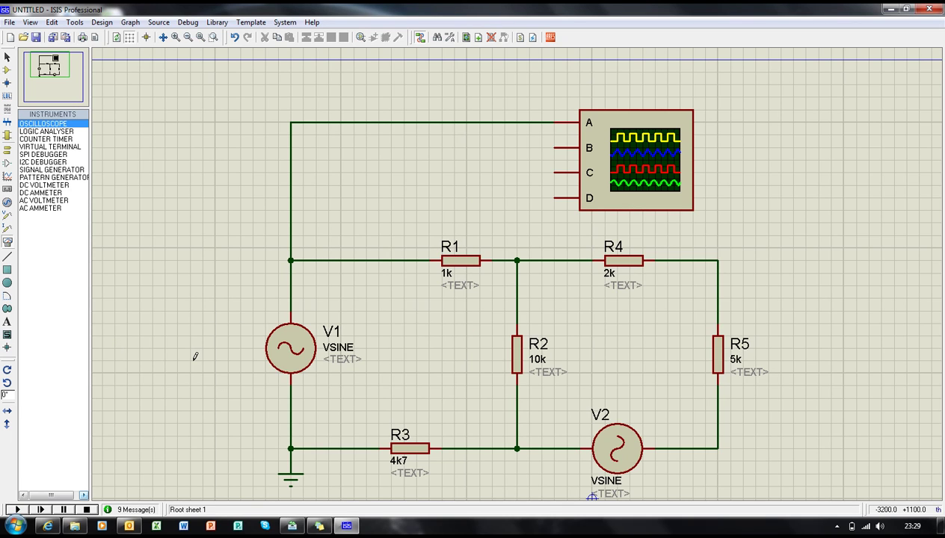
# - Place a DC voltmeter and a horizontally oriented DC ammeter in the empty area left of the circuit
pyautogui.click(52, 186)
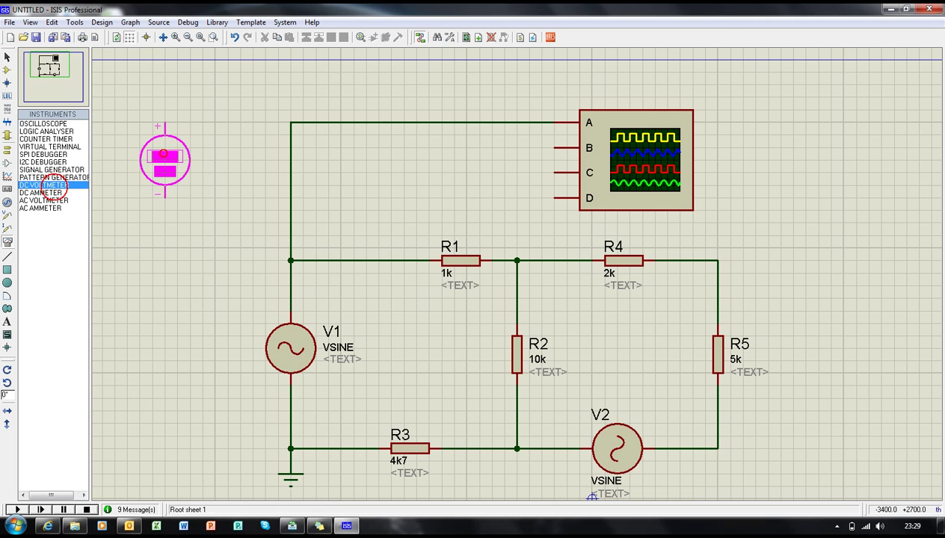
pyautogui.click(177, 135)
pyautogui.click(58, 193)
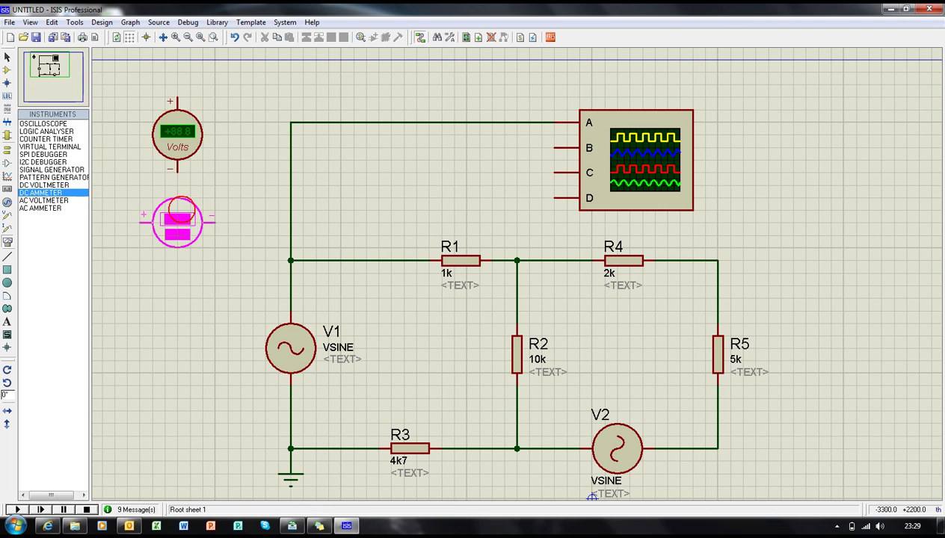
pyautogui.press('KP_Subtract')
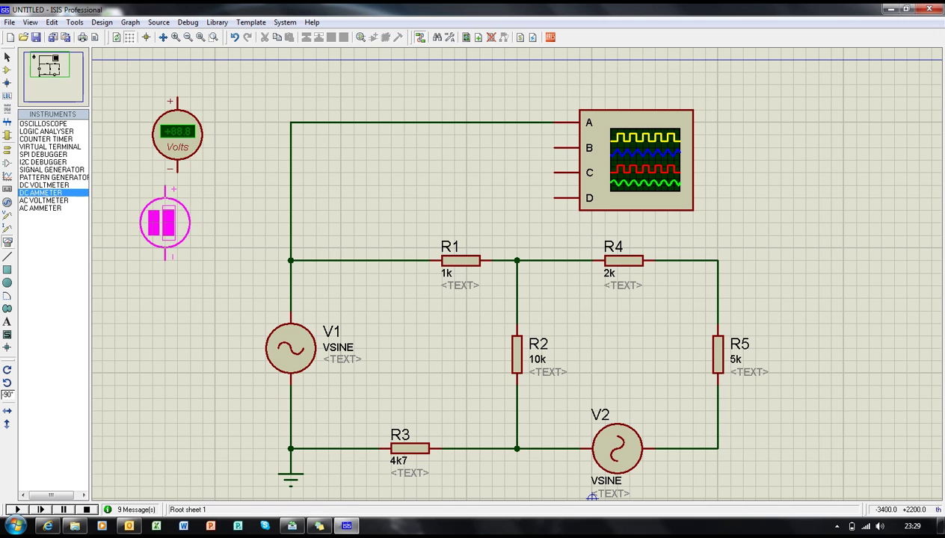
pyautogui.press('KP_Add')
pyautogui.click(190, 221)
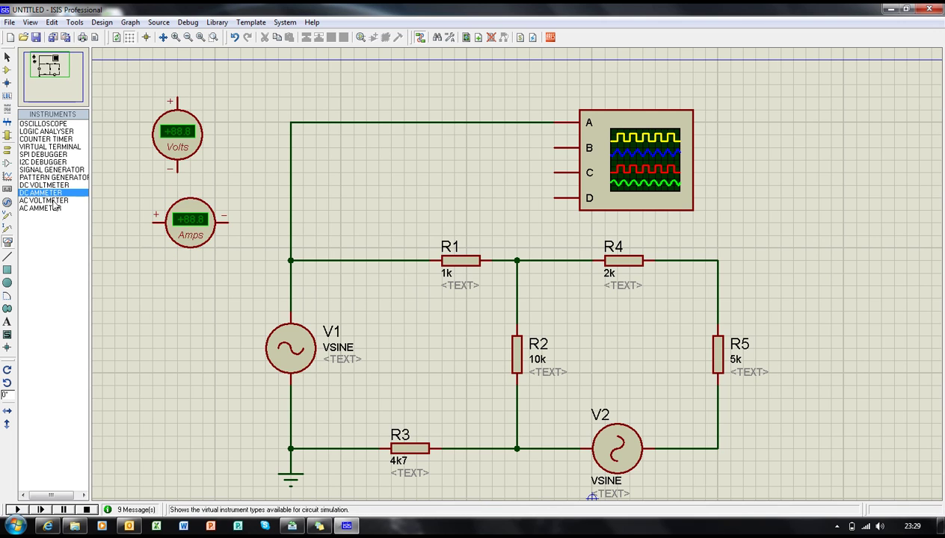
# - Place an AC voltmeter and an AC ammeter below the DC meters, aligning the AC ammeter under the DC ammeter
pyautogui.click(53, 202)
pyautogui.click(153, 295)
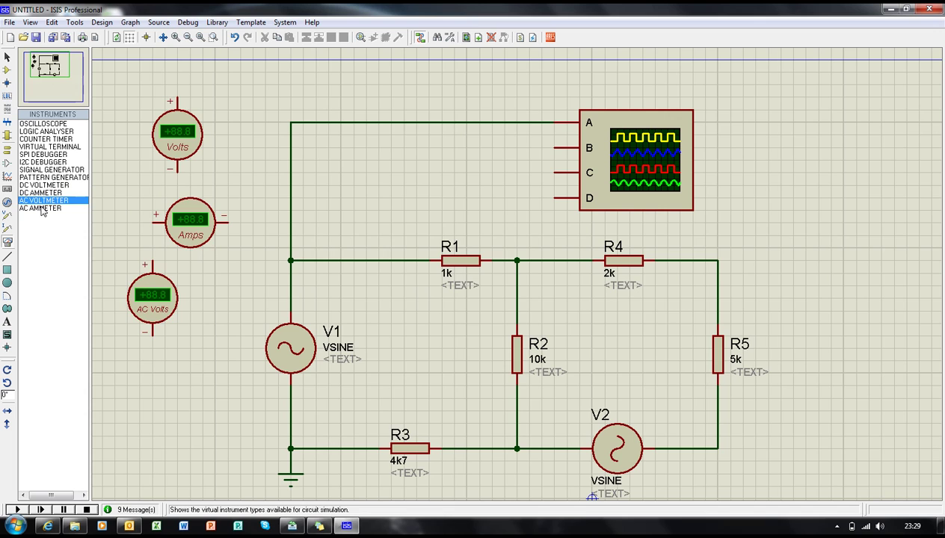
pyautogui.click(42, 210)
pyautogui.click(165, 373)
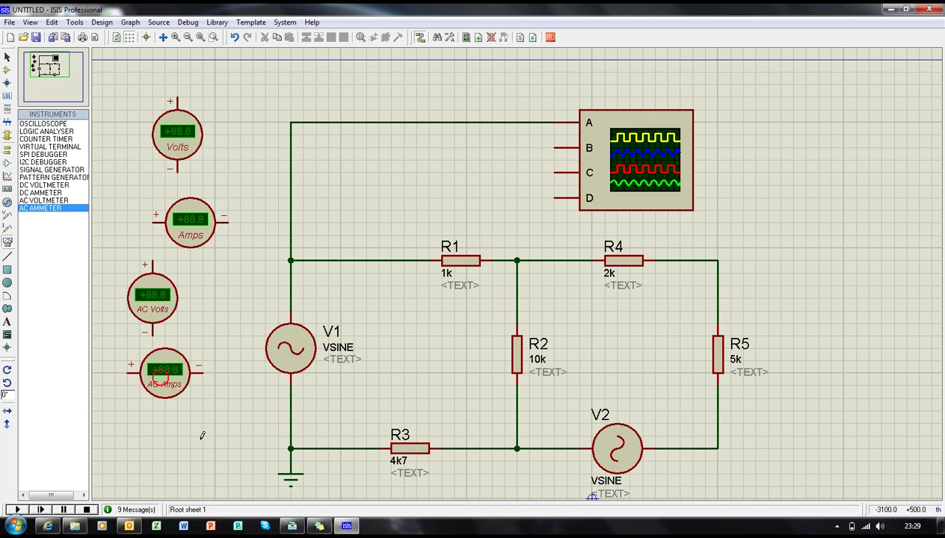
pyautogui.moveTo(166, 374); pyautogui.dragTo(191, 385)
# - Place an unconnected voltage probe and a current probe beside the DC voltmeter
pyautogui.click(36, 243)
pyautogui.click(7, 216)
pyautogui.click(238, 173)
pyautogui.click(244, 140)
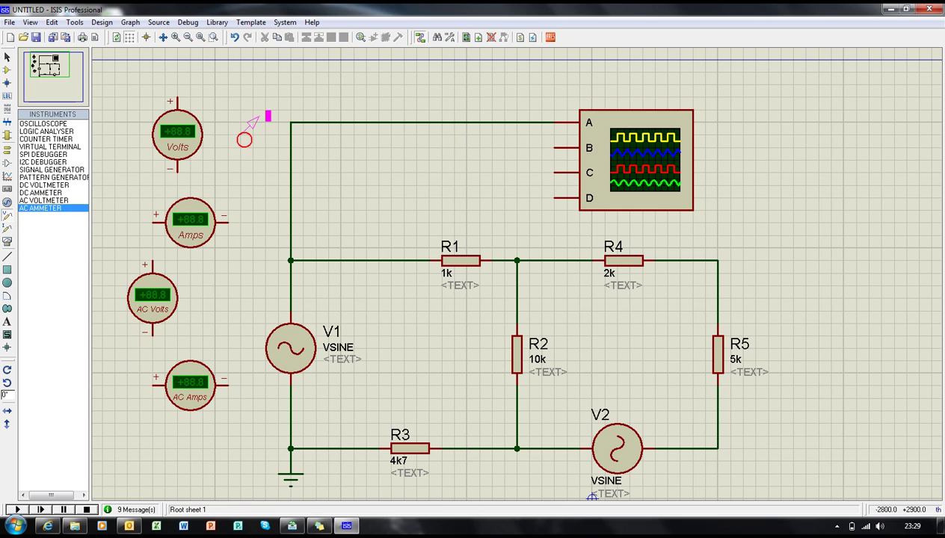
pyautogui.click(245, 140)
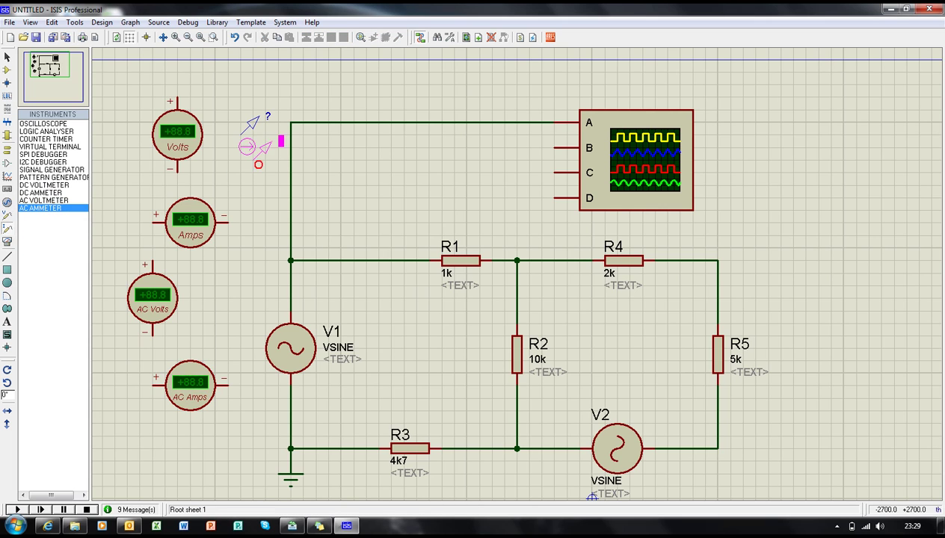
pyautogui.click(243, 178)
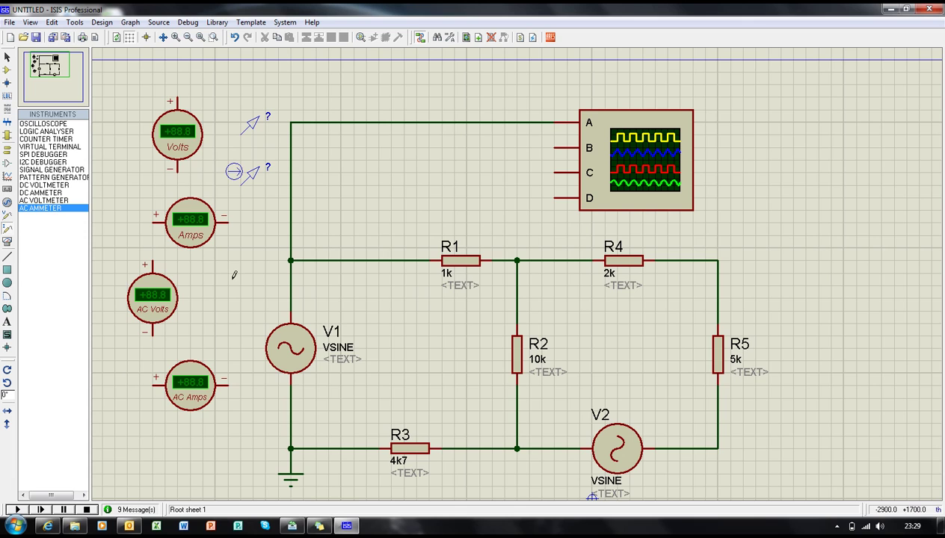
# - Delete the wire between V1 and the oscilloscope's channel A and dismiss the Windows performance notification
pyautogui.rightClick(463, 120)
pyautogui.rightClick(463, 120)
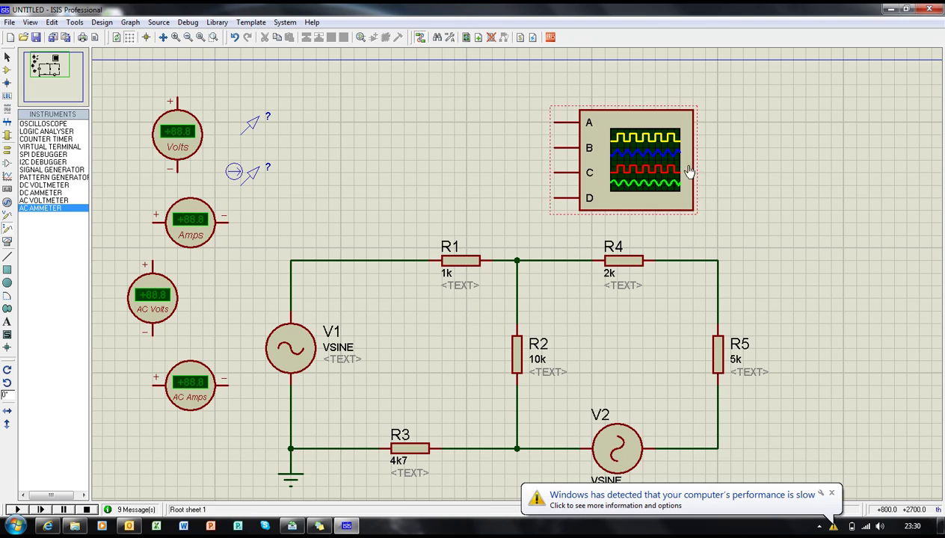
pyautogui.click(831, 494)
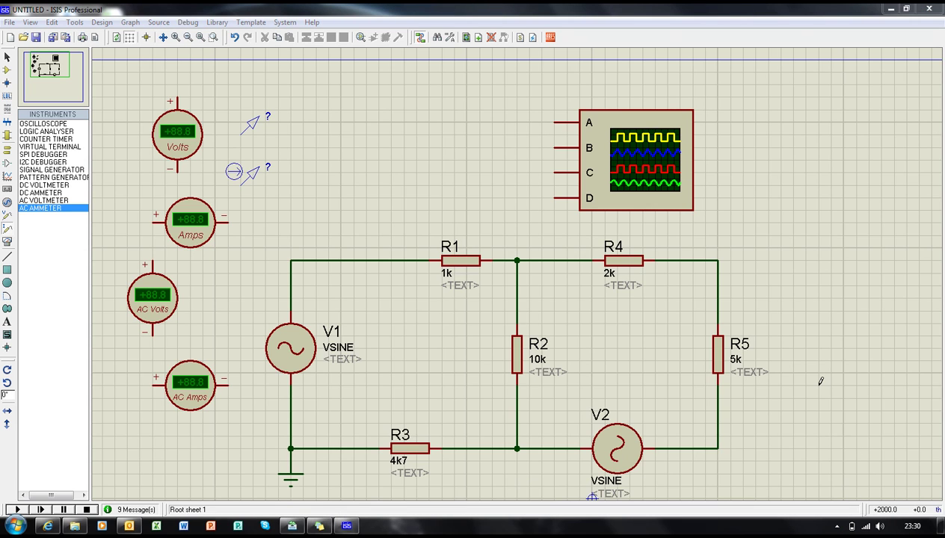